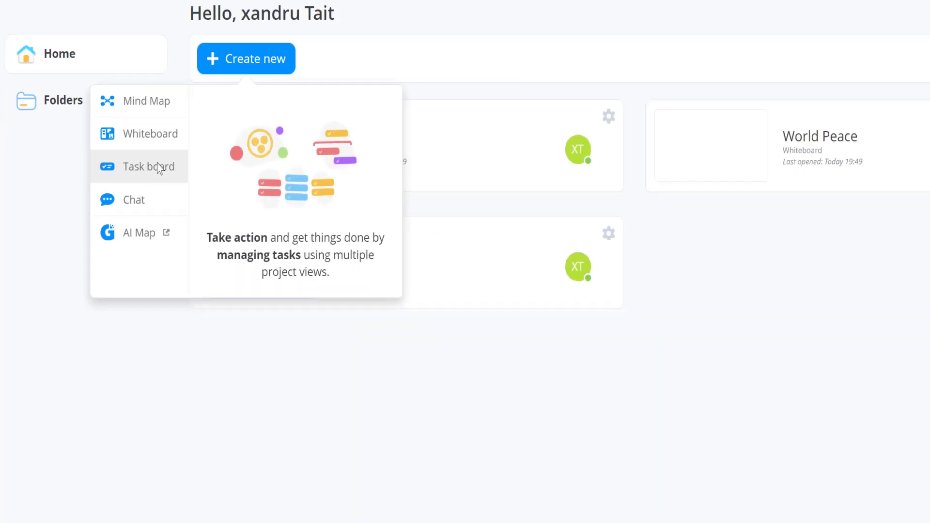
Create a blank-canvas task board named 'geography'
{"action": "left_click", "coordinate": [117, 130]}
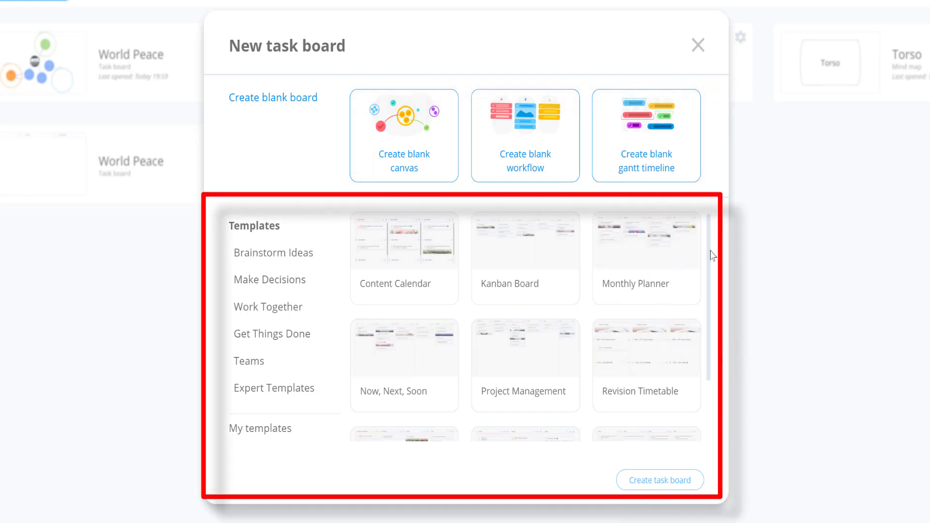
{"action": "scroll", "coordinate": [717, 350], "scroll_direction": "down", "scroll_amount": 2}
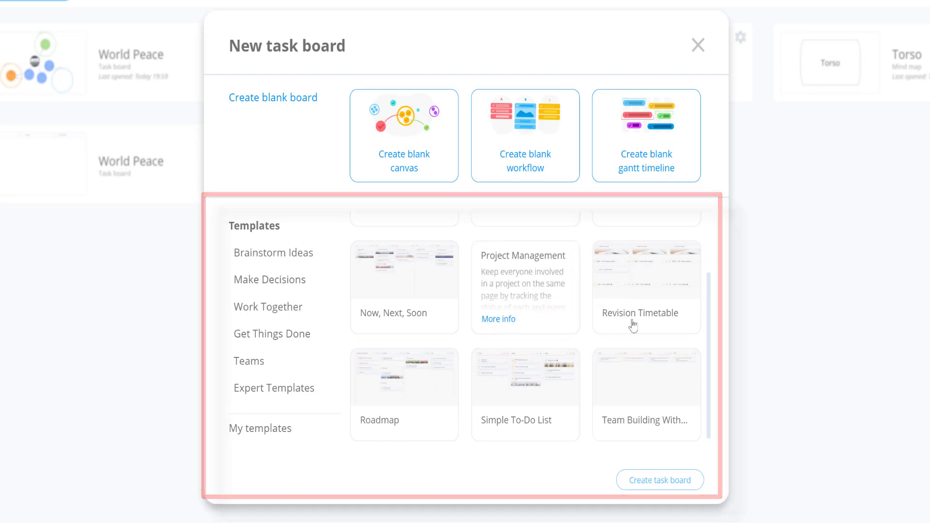
{"action": "left_click", "coordinate": [409, 123]}
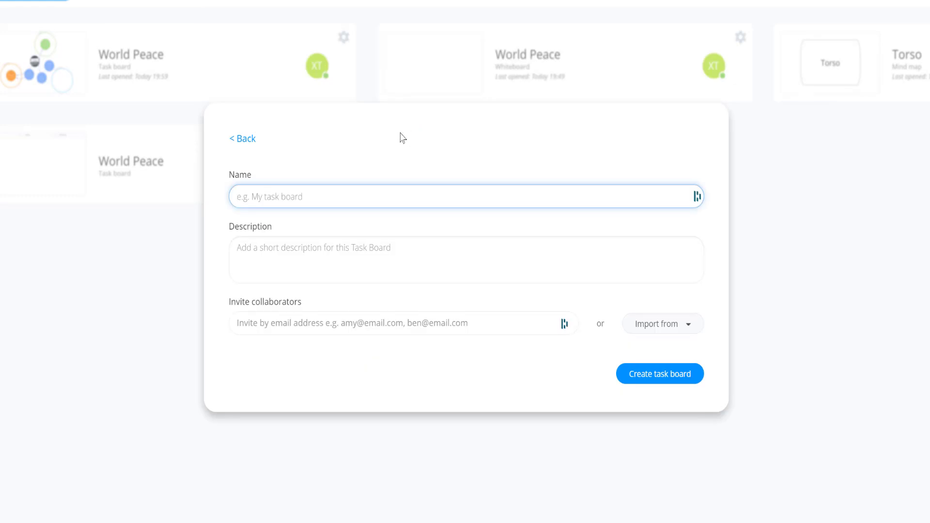
{"action": "type", "text": "ge"}
{"action": "key", "text": "BackSpace"}
{"action": "key", "text": "BackSpace"}
{"action": "key", "text": "BackSpace"}
{"action": "type", "text": "geography"}
{"action": "left_click", "coordinate": [268, 254]}
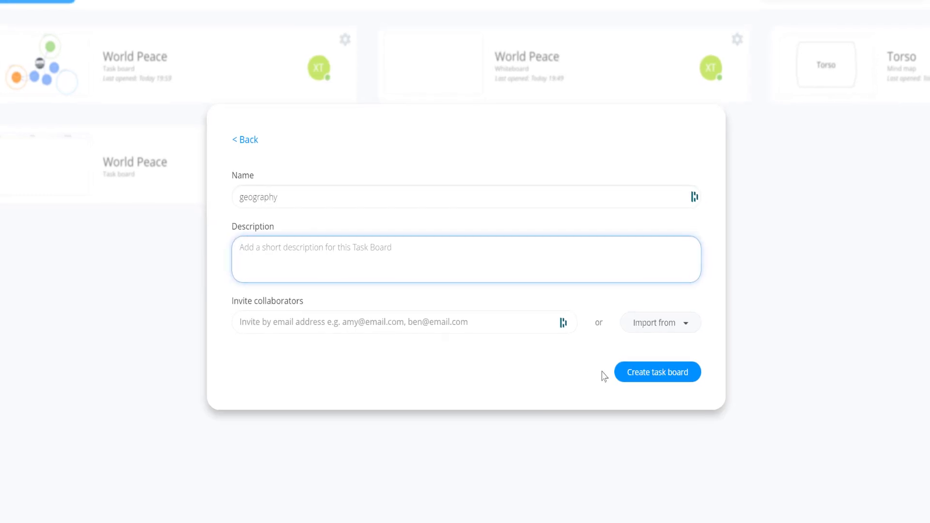
{"action": "left_click", "coordinate": [638, 374]}
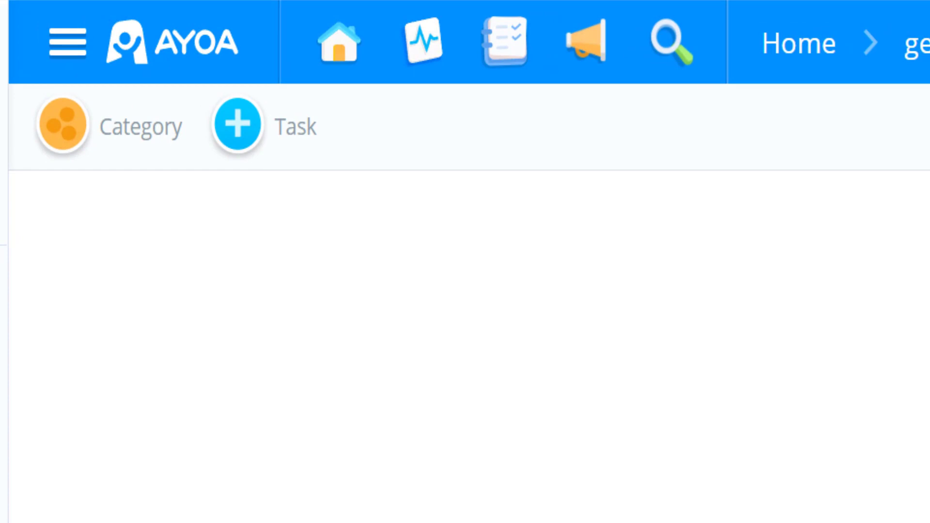
Add a light-green UK category and a red Spain category to the canvas
{"action": "left_click", "coordinate": [81, 126]}
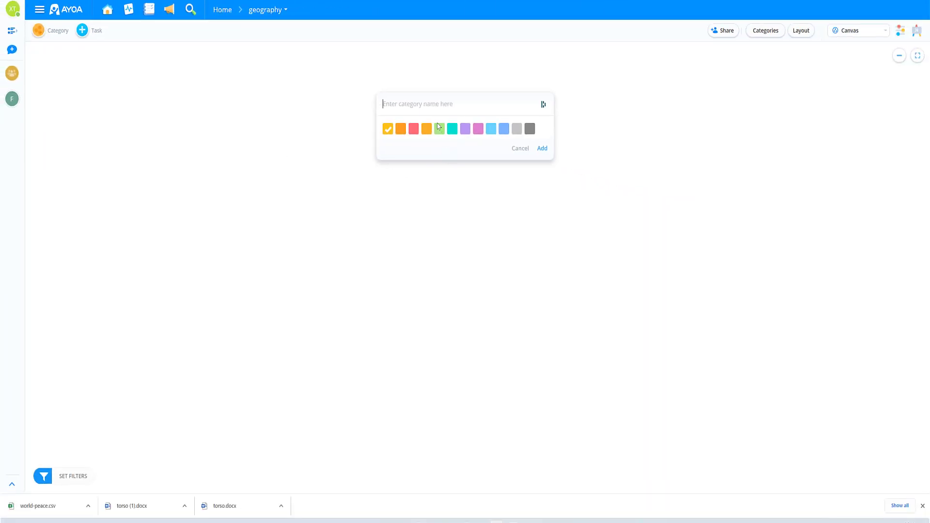
{"action": "left_click", "coordinate": [439, 129]}
{"action": "type", "text": "UK"}
{"action": "left_click", "coordinate": [542, 149]}
{"action": "mouse_move", "coordinate": [469, 261]}
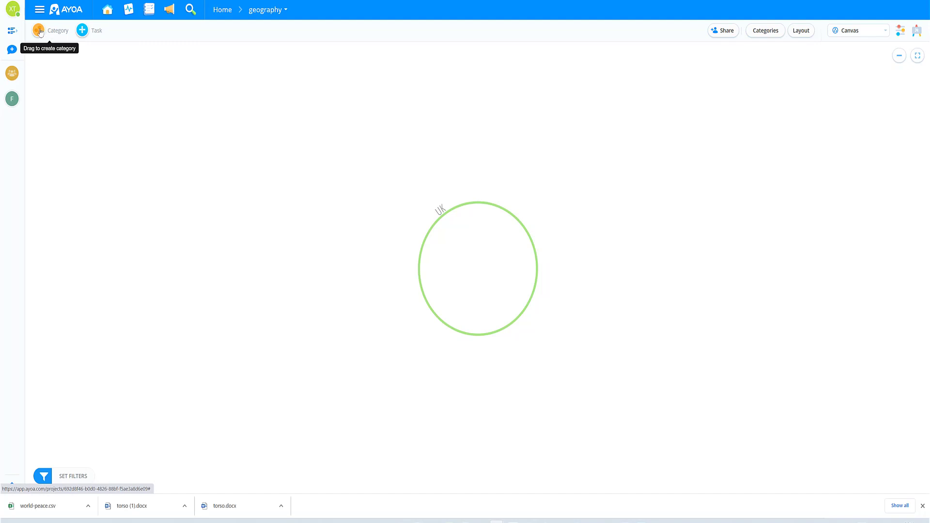
{"action": "left_click_drag", "start_coordinate": [39, 32], "coordinate": [438, 209]}
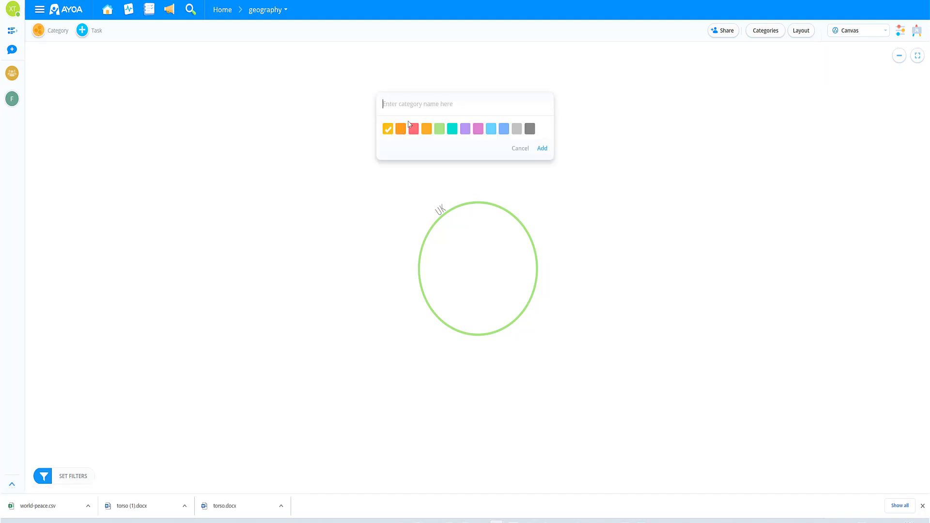
{"action": "type", "text": "Spain"}
{"action": "left_click", "coordinate": [411, 129]}
{"action": "left_click", "coordinate": [542, 148]}
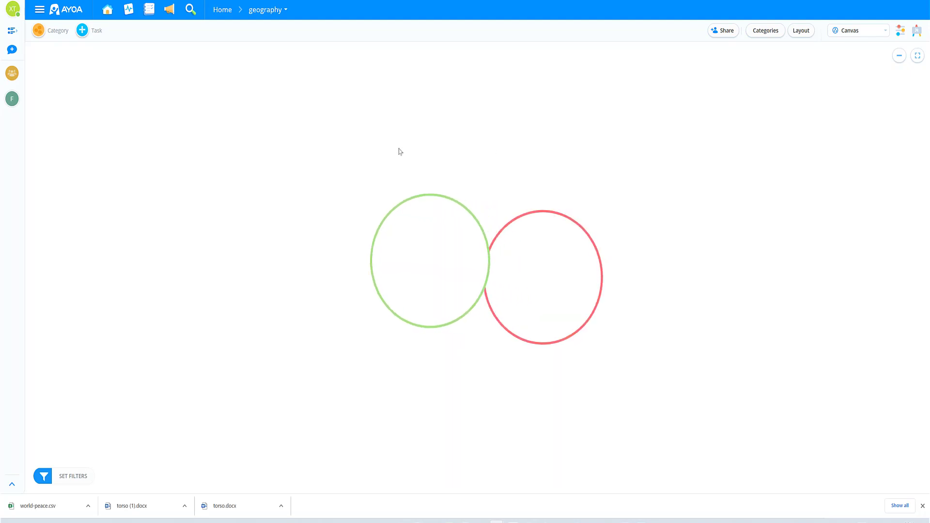
Add the USA and Norway categories
{"action": "left_click", "coordinate": [52, 32]}
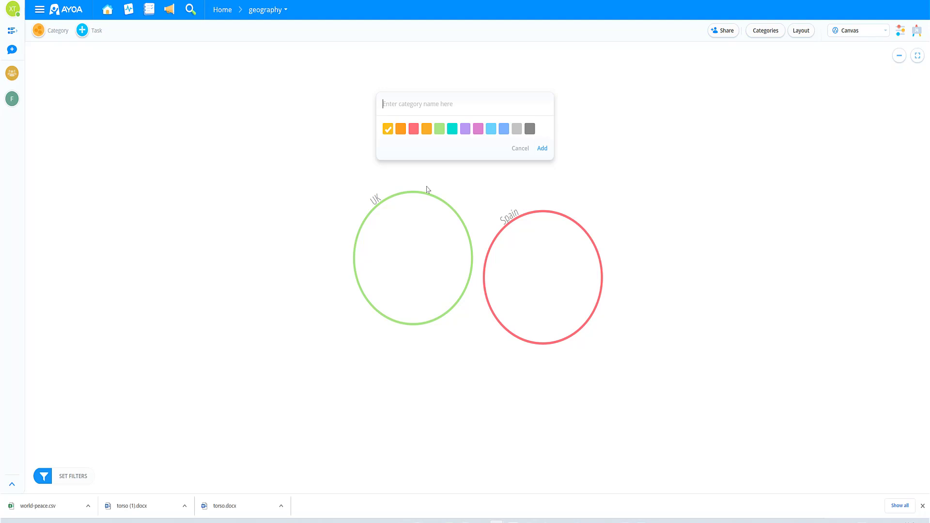
{"action": "type", "text": "USA"}
{"action": "key", "text": "Return"}
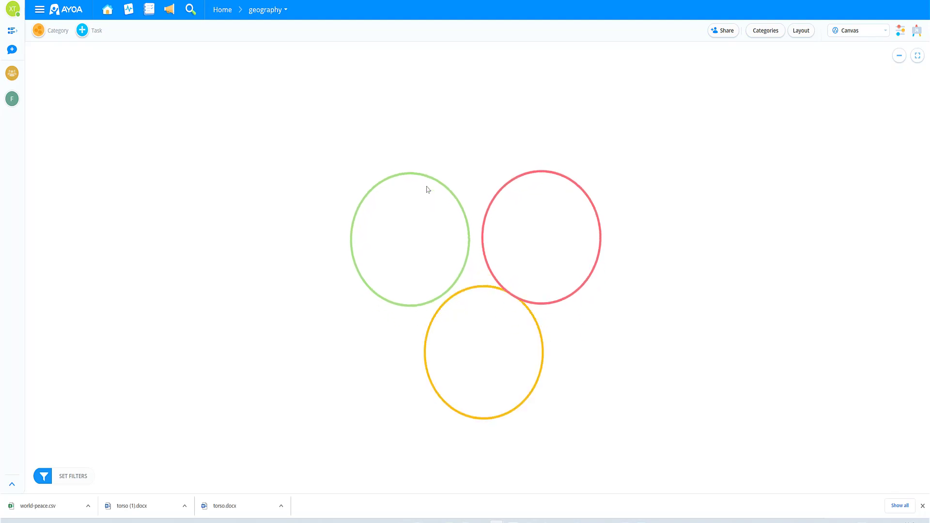
{"action": "left_click", "coordinate": [38, 32]}
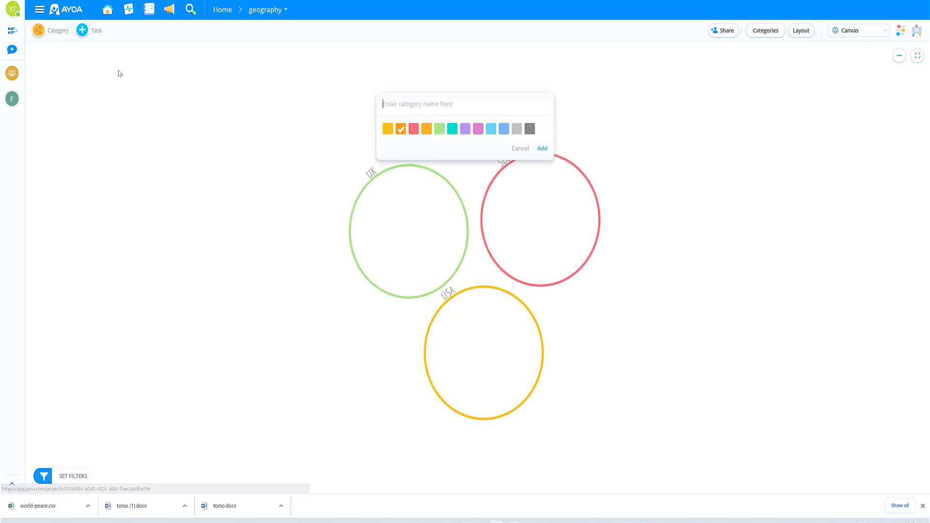
{"action": "type", "text": "Nor"}
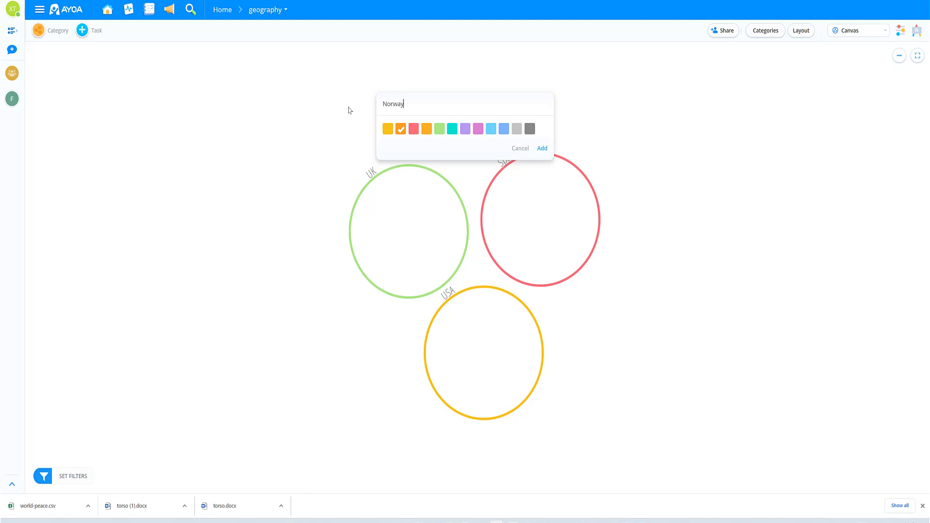
{"action": "type", "text": "way"}
{"action": "key", "text": "Return"}
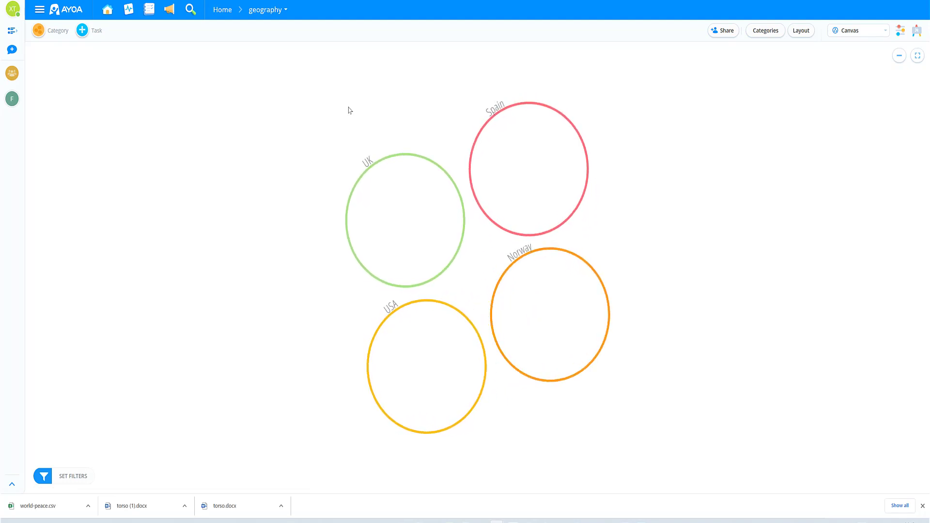
Open the UK category's settings and close them again
{"action": "mouse_move", "coordinate": [547, 199]}
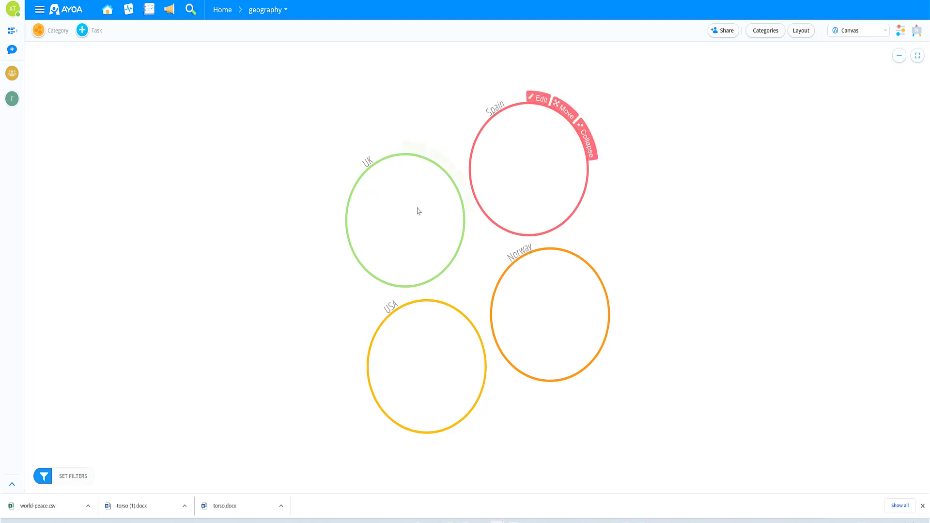
{"action": "left_click", "coordinate": [411, 150]}
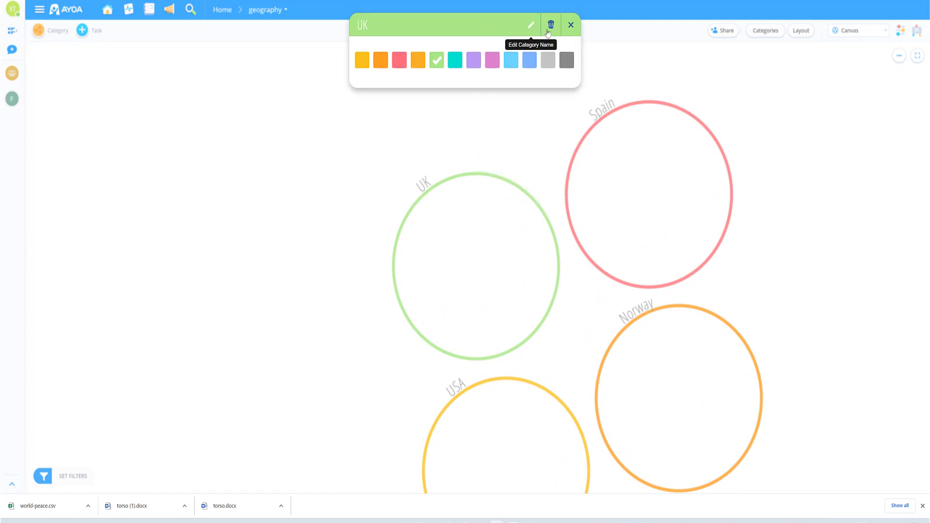
{"action": "left_click", "coordinate": [571, 25]}
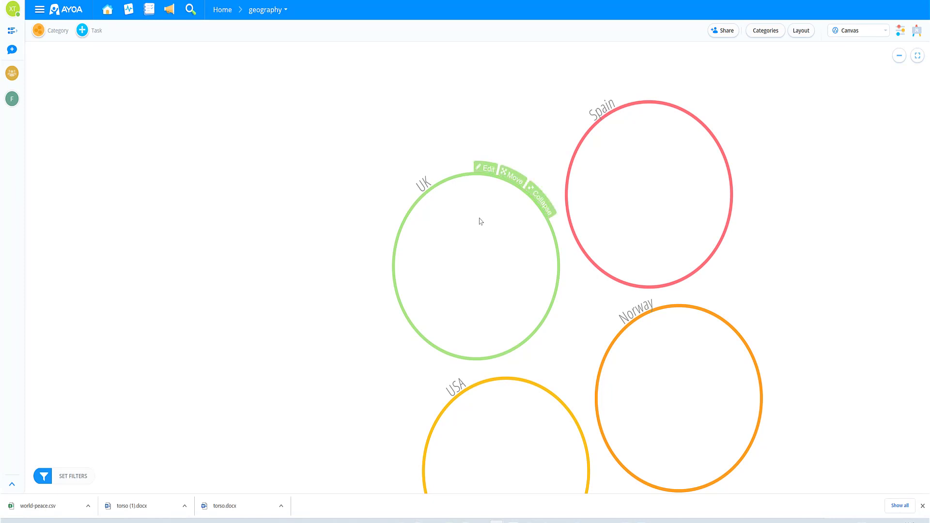
{"action": "left_click", "coordinate": [82, 31]}
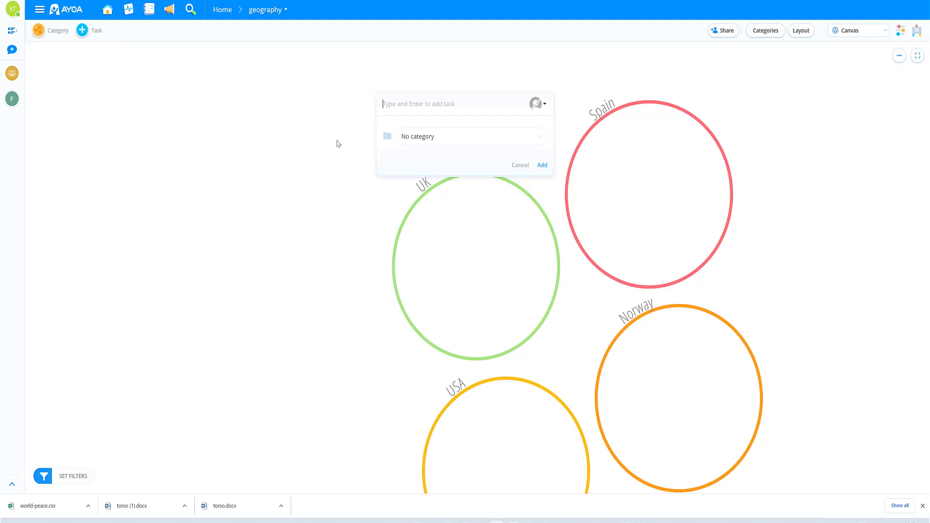
Add a 'Statistics on madrid' task under the Spain category
{"action": "type", "text": "Statistics on madrid"}
{"action": "left_click", "coordinate": [460, 140]}
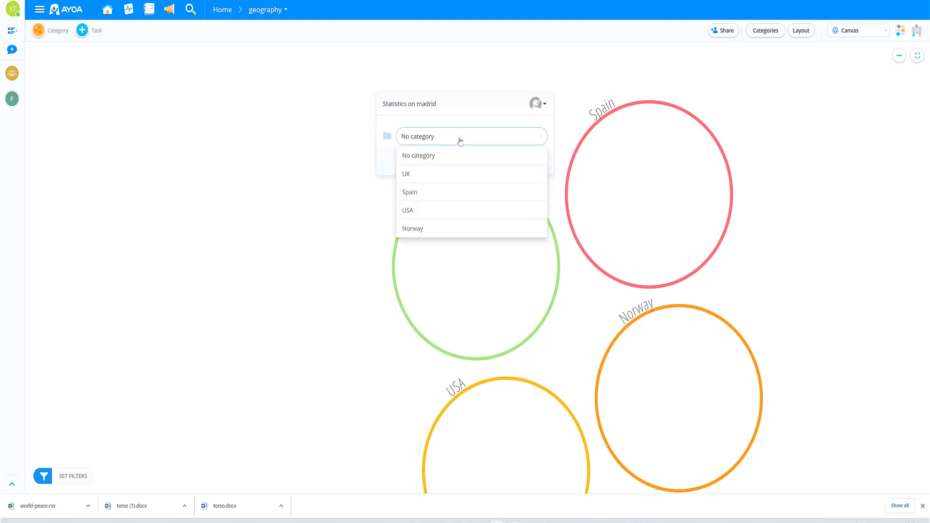
{"action": "left_click", "coordinate": [426, 192]}
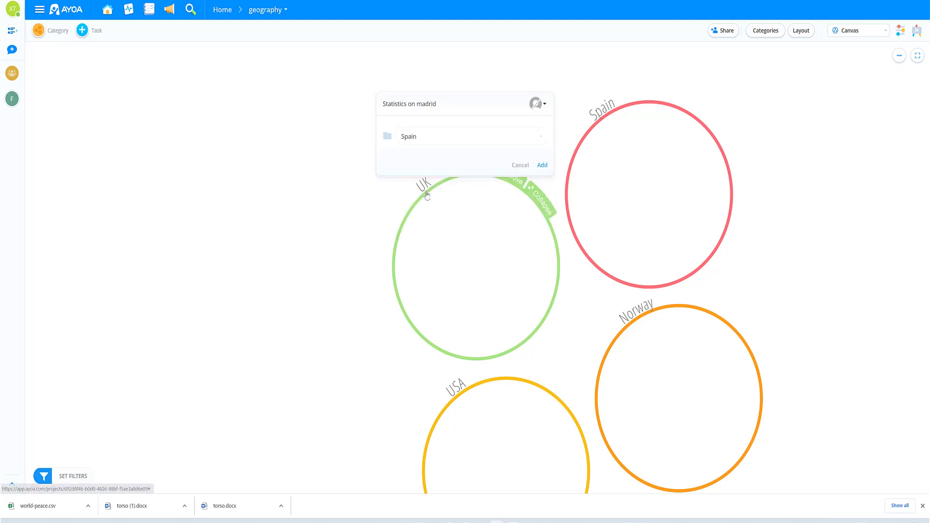
{"action": "left_click", "coordinate": [542, 166]}
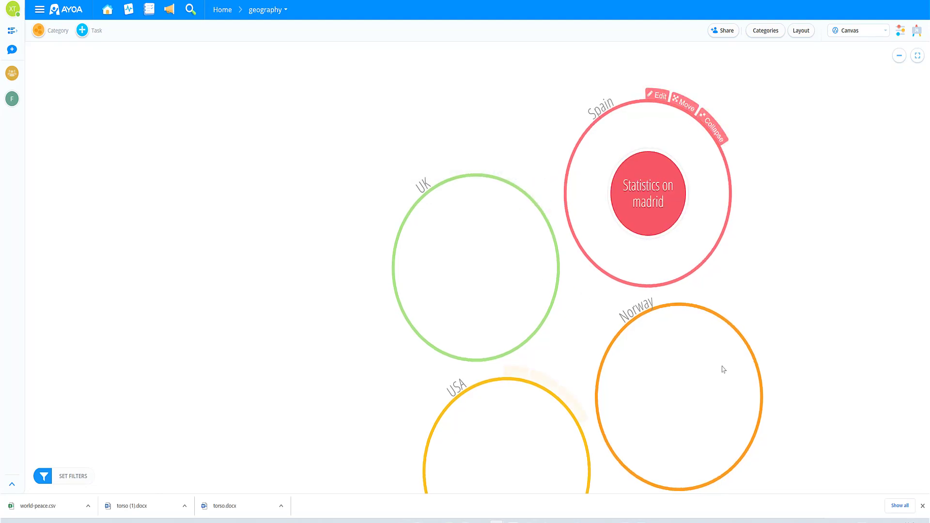
Add an 'EU Oslo' task under the Norway category
{"action": "left_click_drag", "start_coordinate": [722, 369], "coordinate": [656, 328]}
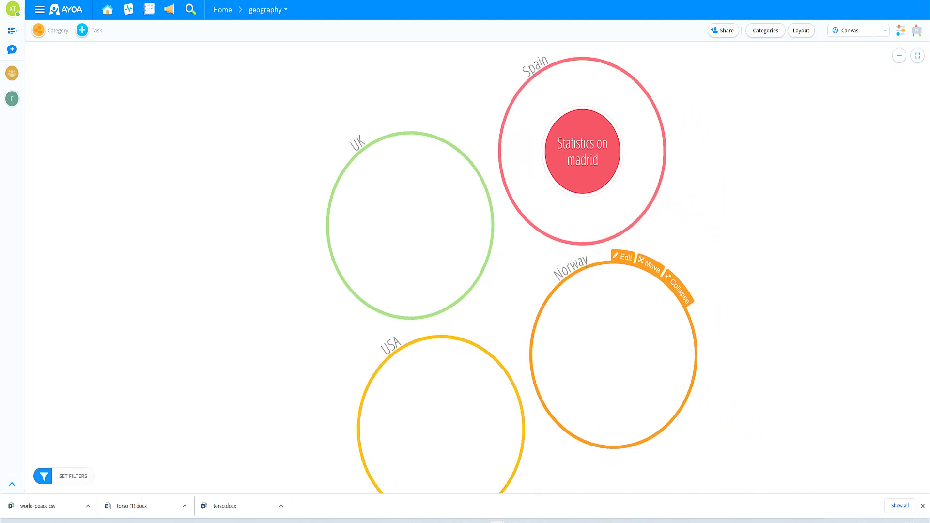
{"action": "left_click", "coordinate": [83, 30]}
{"action": "type", "text": "EU Oslo"}
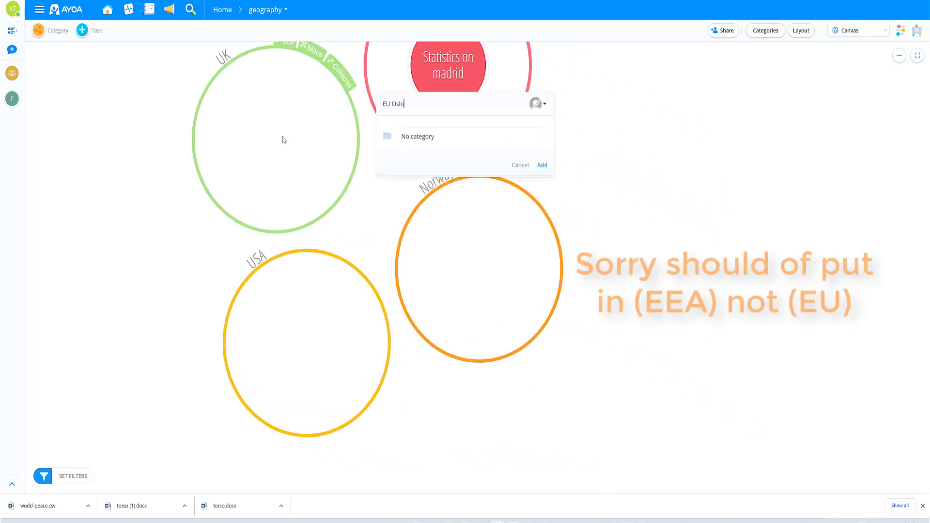
{"action": "left_click", "coordinate": [436, 137]}
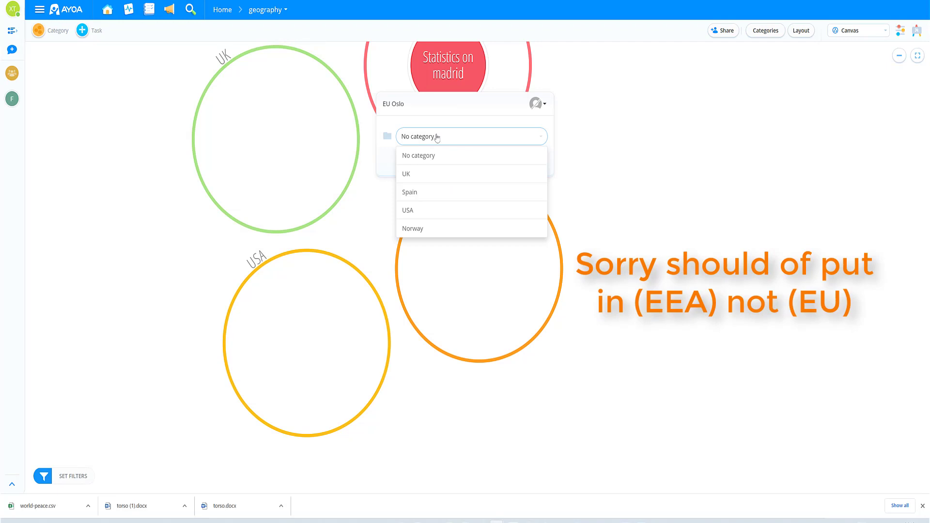
{"action": "left_click", "coordinate": [416, 230]}
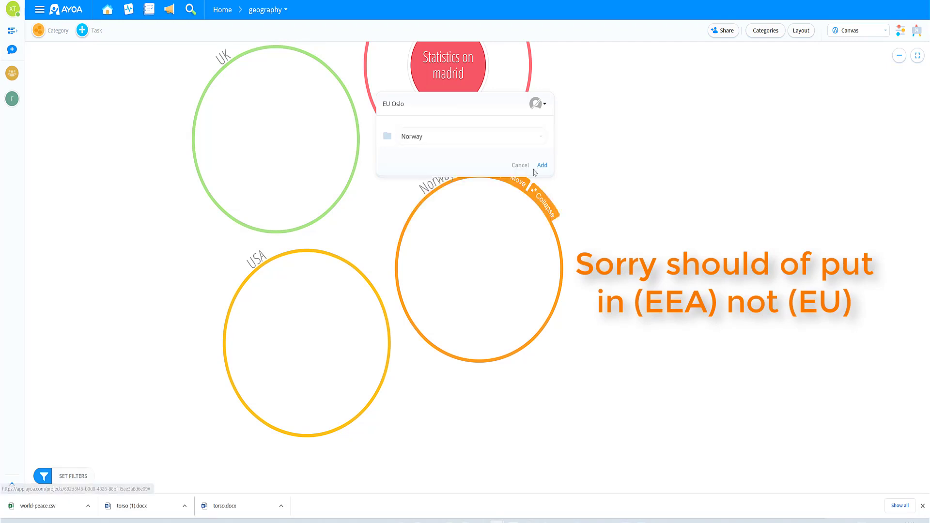
{"action": "left_click", "coordinate": [544, 165]}
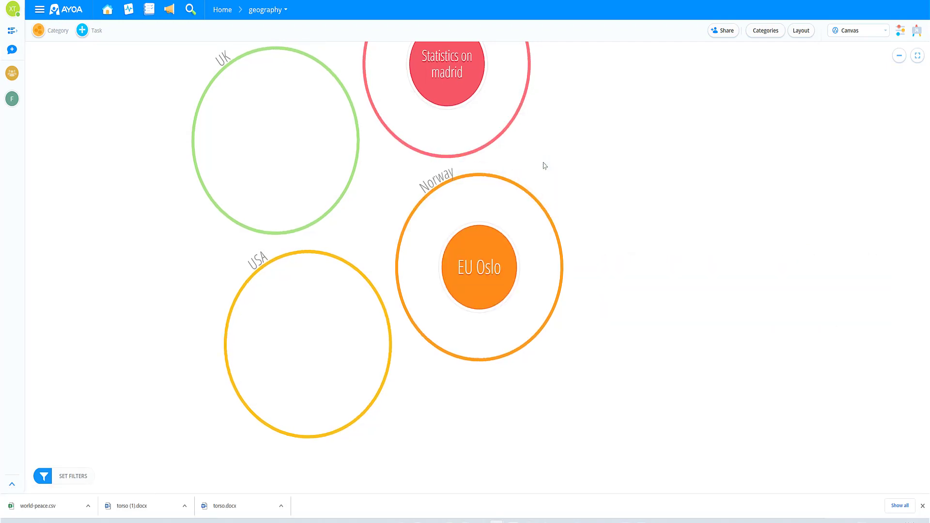
Add a 'Washington DC Police enforcement' task under the USA category
{"action": "left_click_drag", "start_coordinate": [286, 315], "coordinate": [572, 194]}
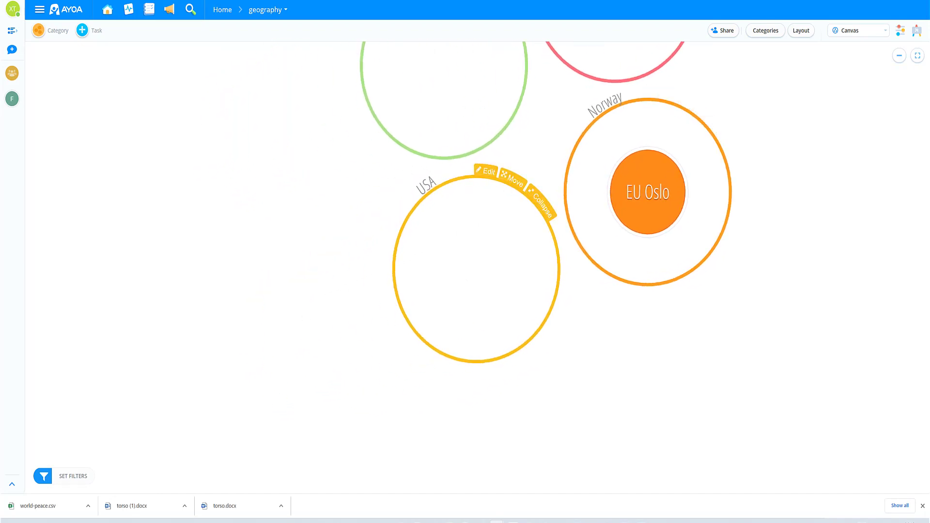
{"action": "left_click", "coordinate": [81, 30]}
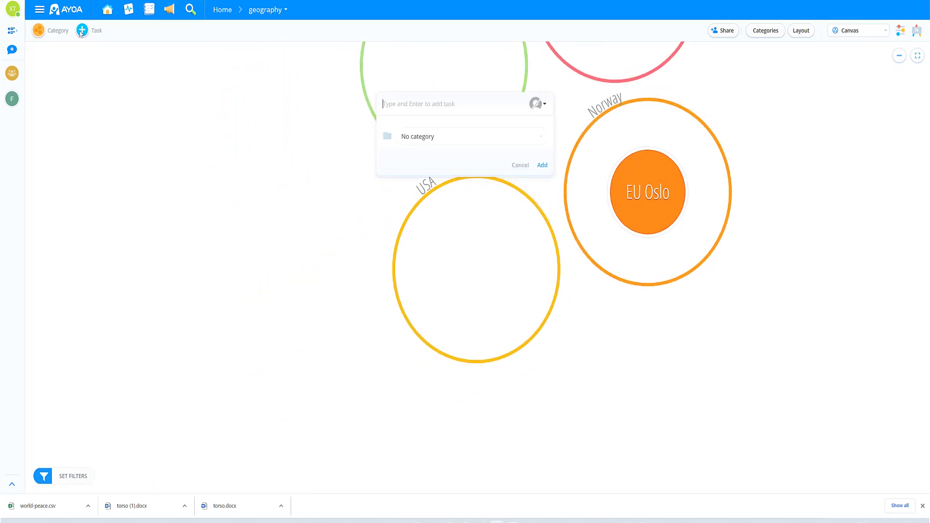
{"action": "type", "text": "Washington DC Police enforcement"}
{"action": "left_click", "coordinate": [456, 136]}
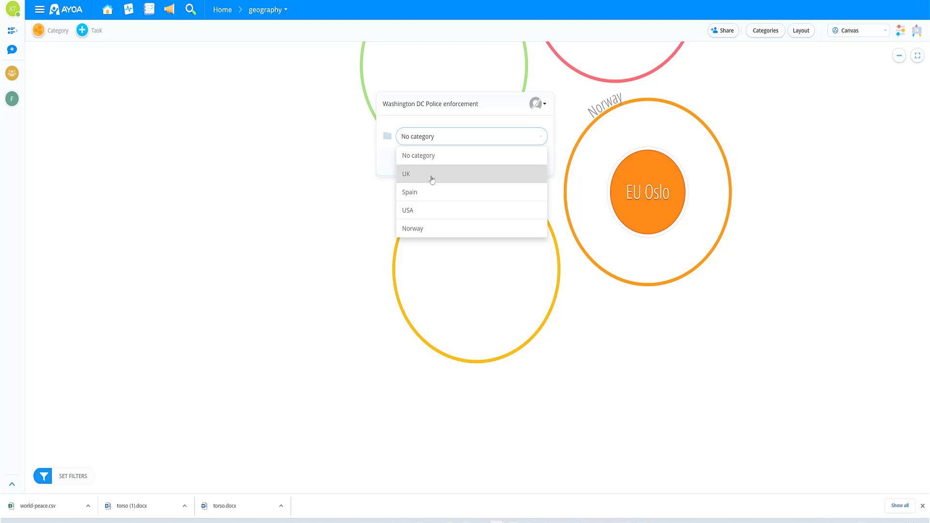
{"action": "left_click", "coordinate": [422, 210]}
{"action": "left_click", "coordinate": [544, 165]}
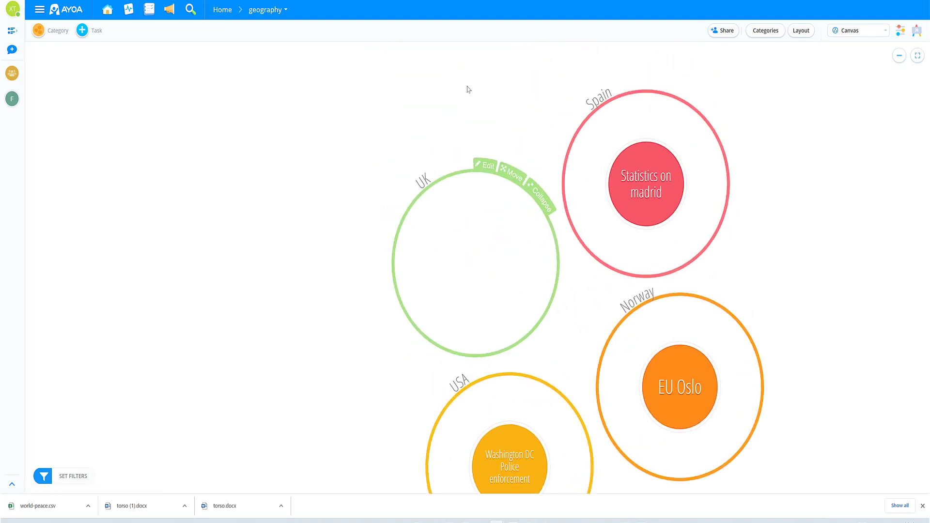
Add an 'Are our goverment corrupt ???' task and drag it into the UK circle
{"action": "left_click", "coordinate": [82, 30]}
{"action": "type", "text": "Are our goverment corru"}
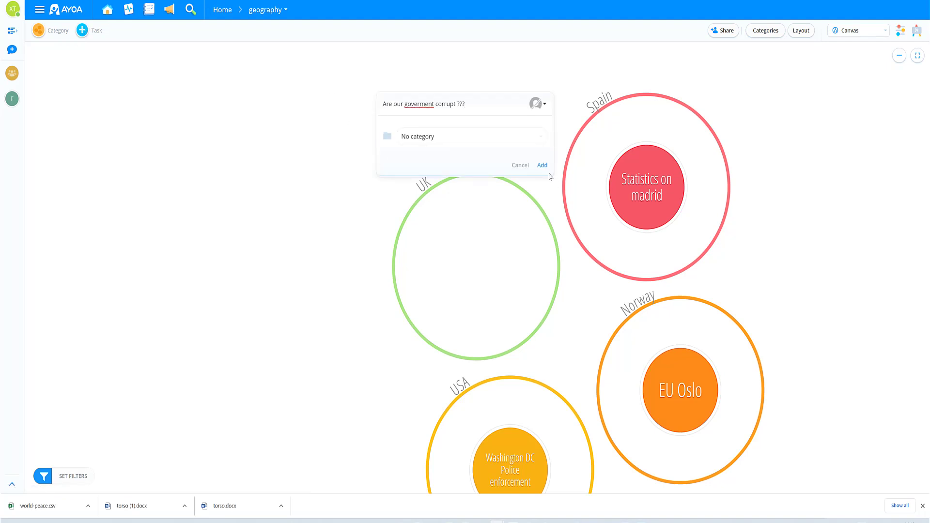
{"action": "type", "text": "pt ???"}
{"action": "left_click", "coordinate": [543, 165]}
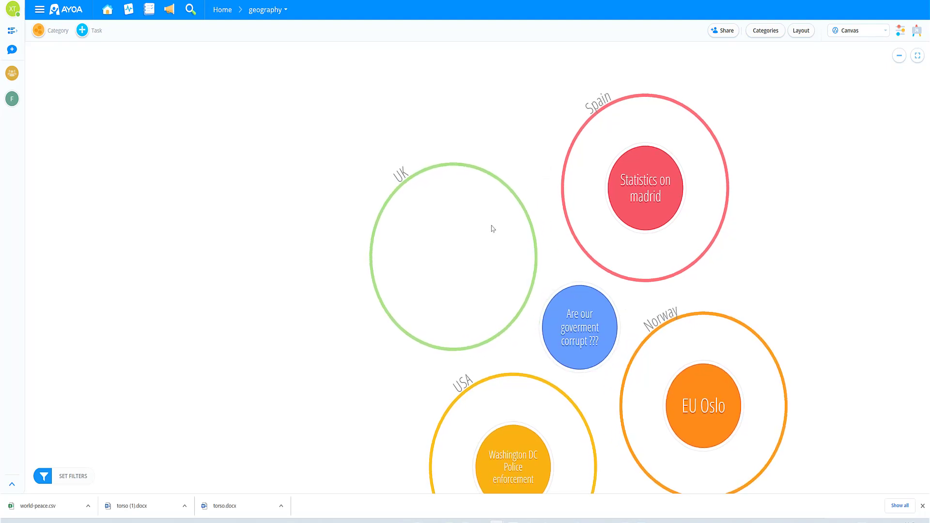
{"action": "left_click_drag", "start_coordinate": [582, 339], "coordinate": [453, 272]}
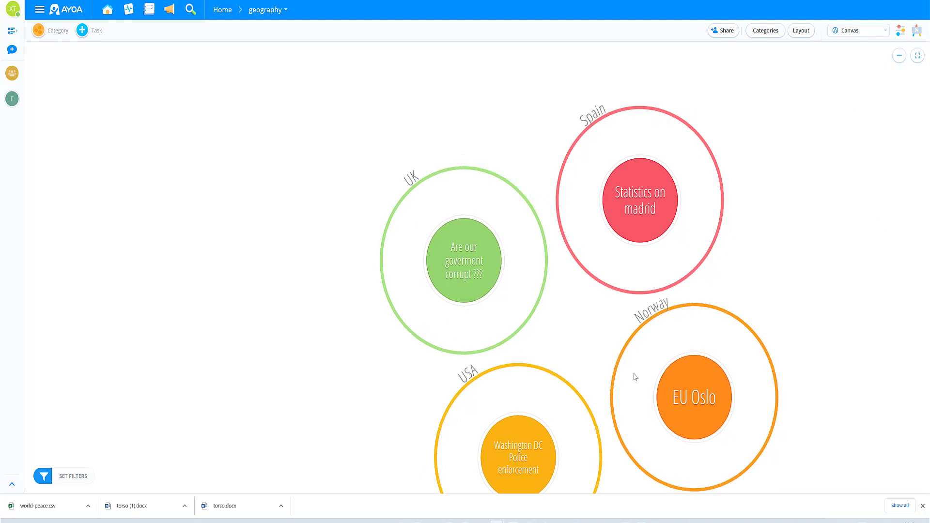
{"action": "mouse_move", "coordinate": [635, 377]}
{"action": "left_click_drag", "start_coordinate": [635, 377], "coordinate": [545, 320]}
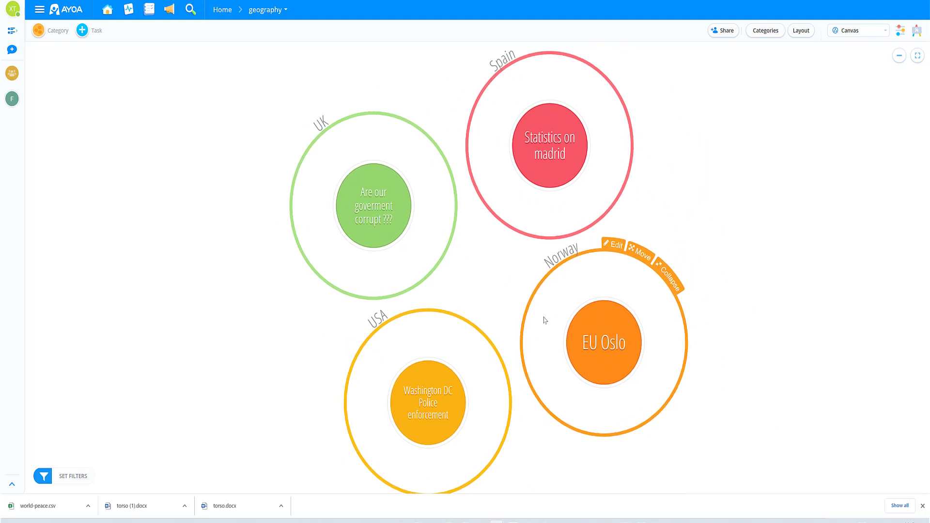
Move the Norway circle beside UK and collapse all categories
{"action": "left_click_drag", "start_coordinate": [639, 253], "coordinate": [208, 141]}
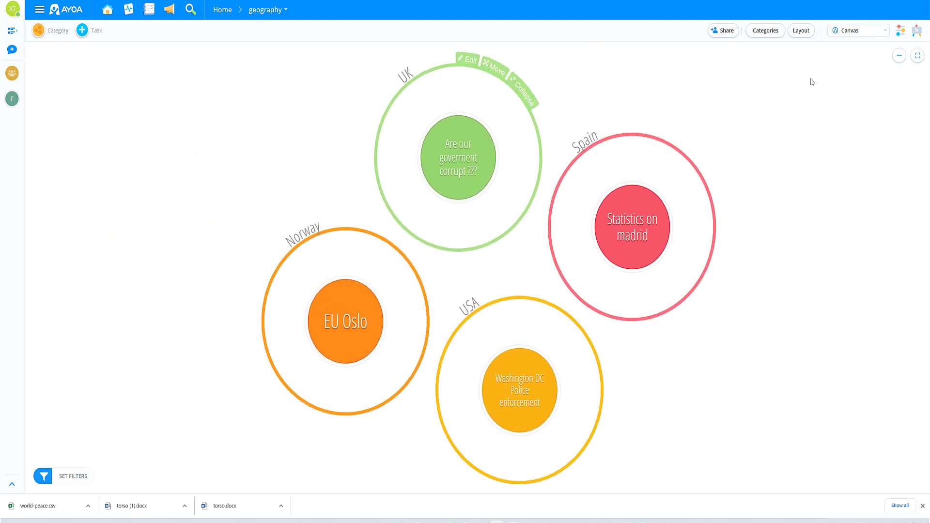
{"action": "left_click", "coordinate": [799, 33]}
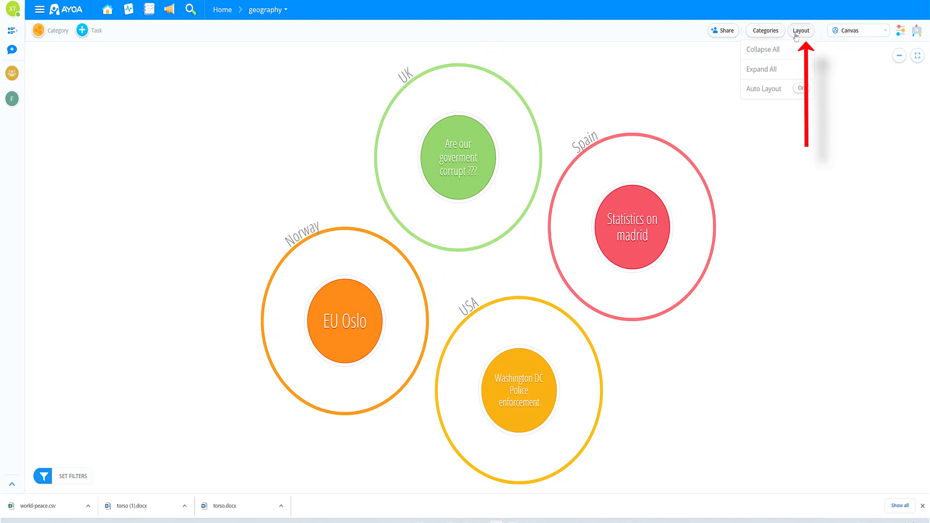
{"action": "left_click", "coordinate": [771, 51]}
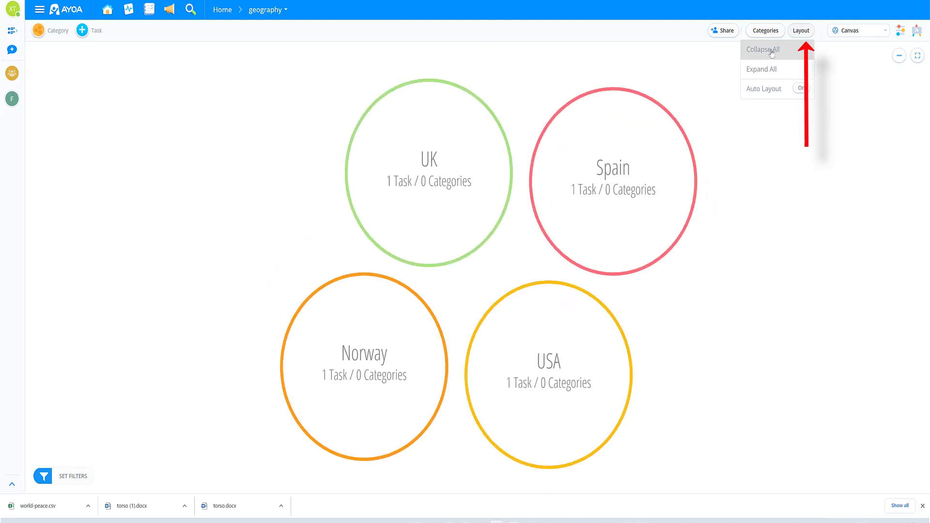
Expand the UK, Spain, Norway and USA categories and open the UK task's details
{"action": "double_click", "coordinate": [436, 191]}
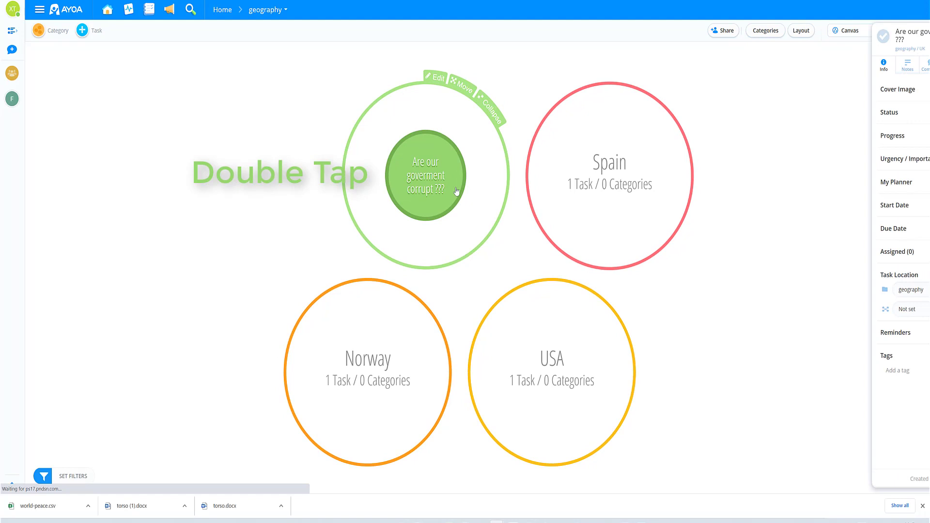
{"action": "double_click", "coordinate": [647, 178]}
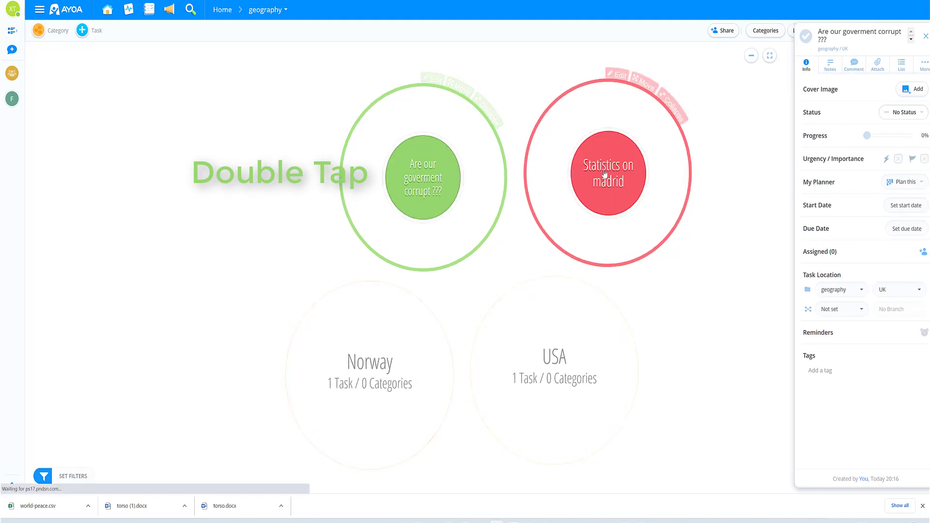
{"action": "double_click", "coordinate": [396, 368]}
{"action": "double_click", "coordinate": [556, 383]}
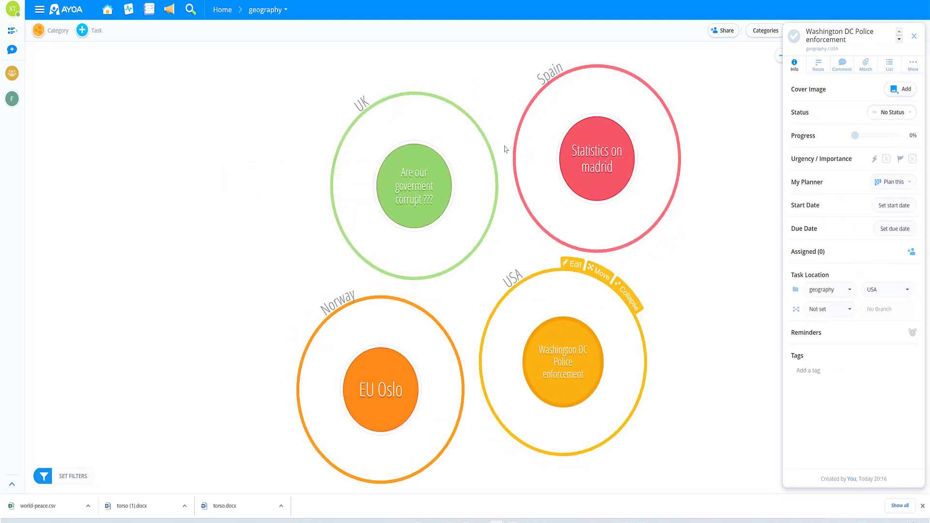
{"action": "left_click", "coordinate": [423, 190]}
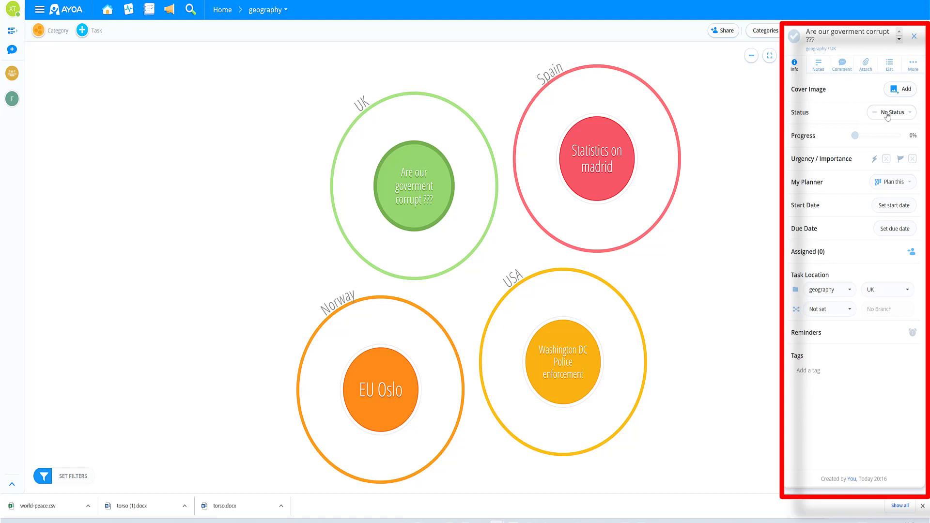
Set the task's cover to the Parliament photo found by searching 'government uk'
{"action": "left_click", "coordinate": [900, 89]}
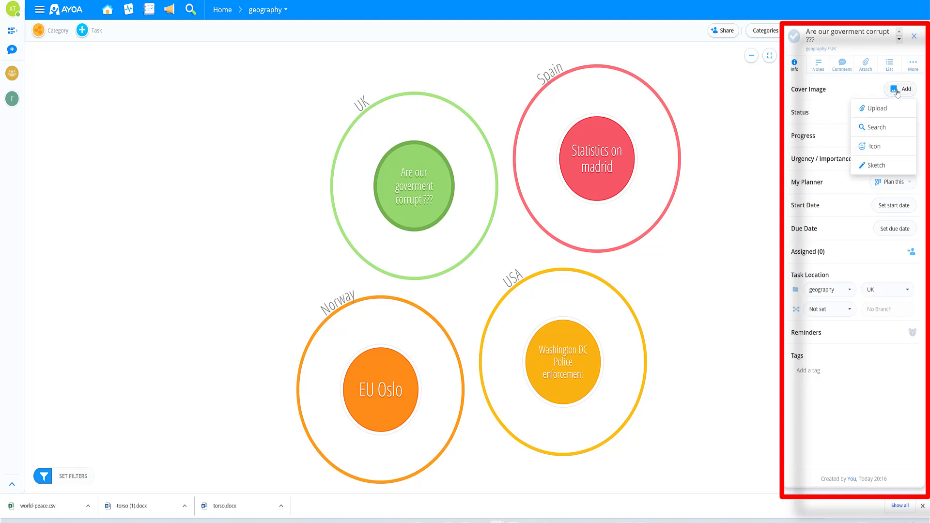
{"action": "left_click", "coordinate": [879, 128]}
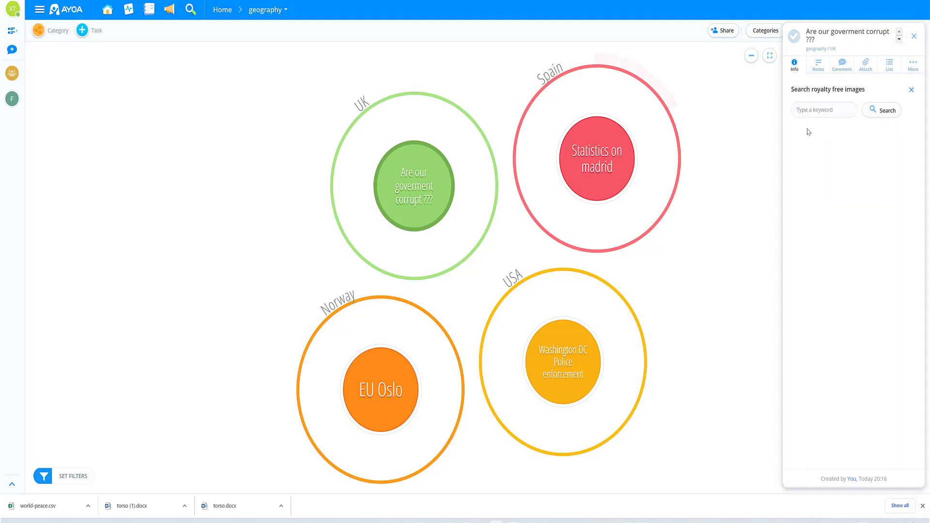
{"action": "type", "text": "government uk"}
{"action": "key", "text": "Return"}
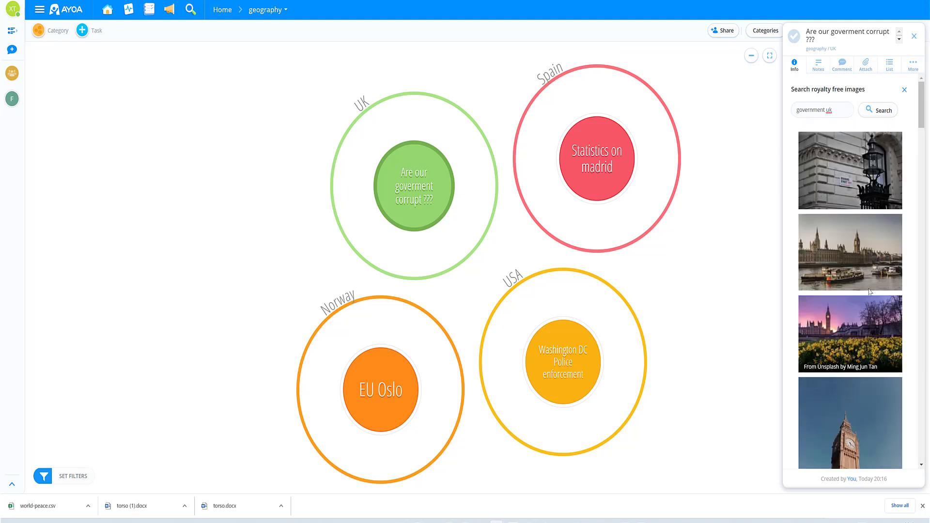
{"action": "left_click", "coordinate": [866, 263]}
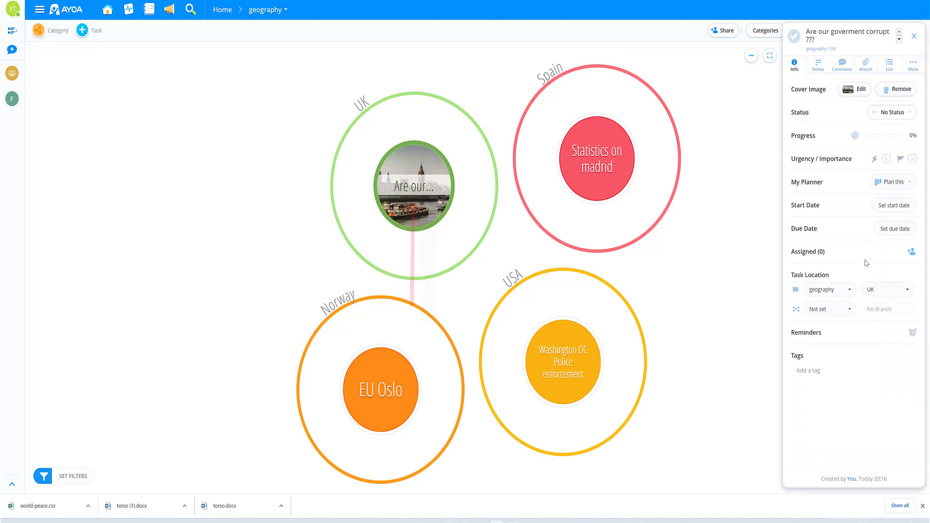
{"action": "mouse_move", "coordinate": [437, 218]}
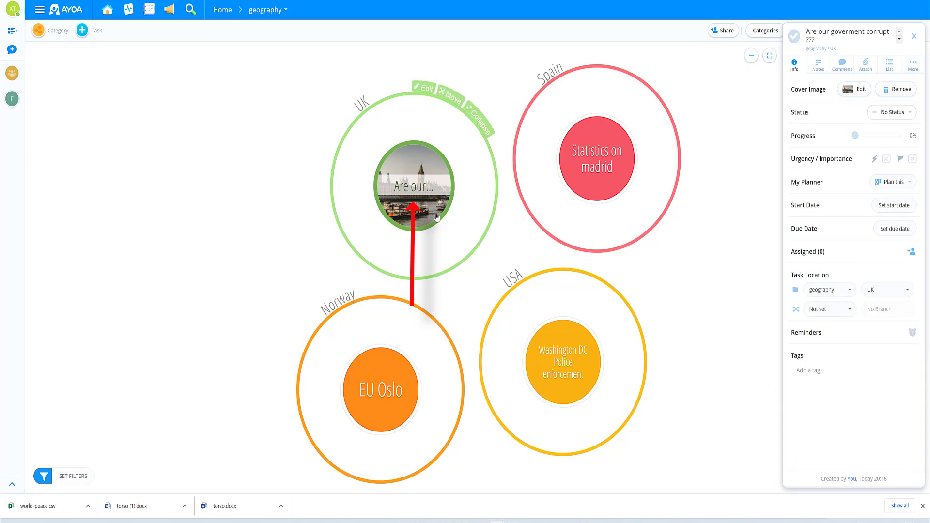
Mark the UK task as Completed and close its details
{"action": "left_click", "coordinate": [887, 113]}
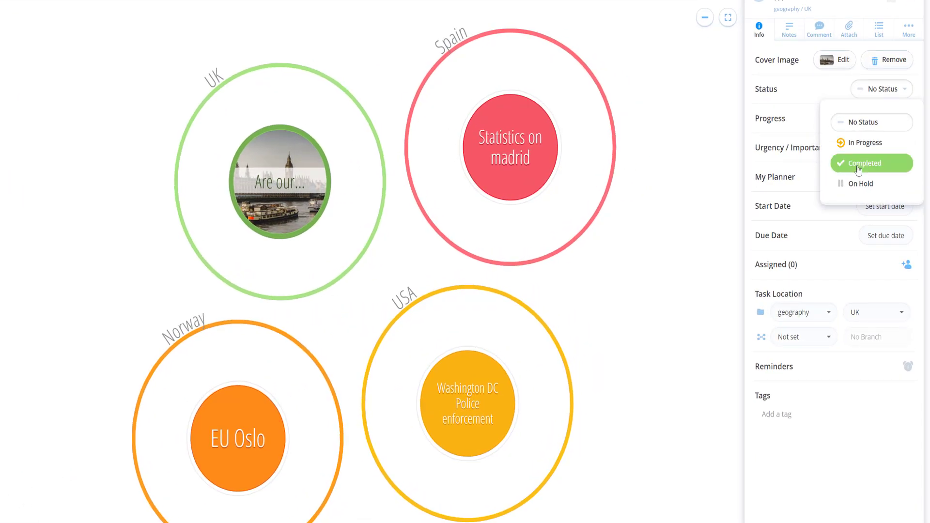
{"action": "left_click", "coordinate": [858, 165]}
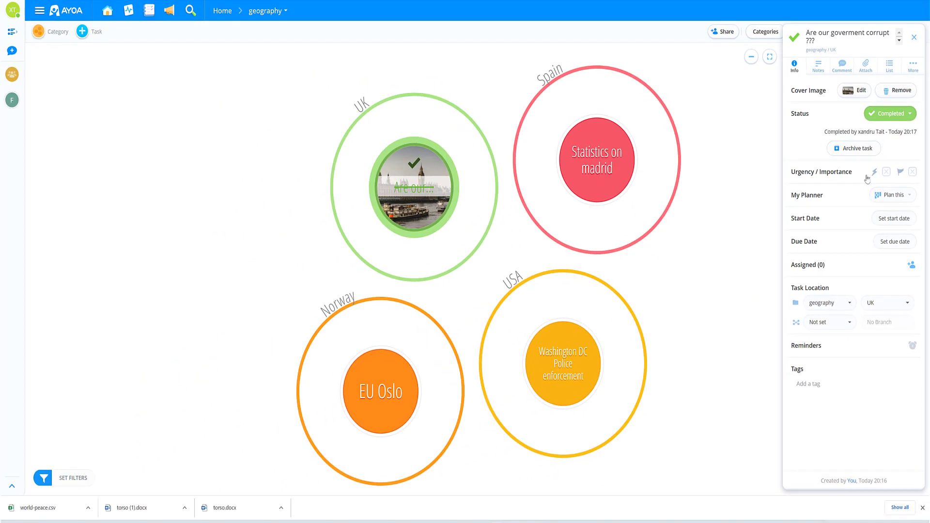
{"action": "left_click", "coordinate": [417, 423]}
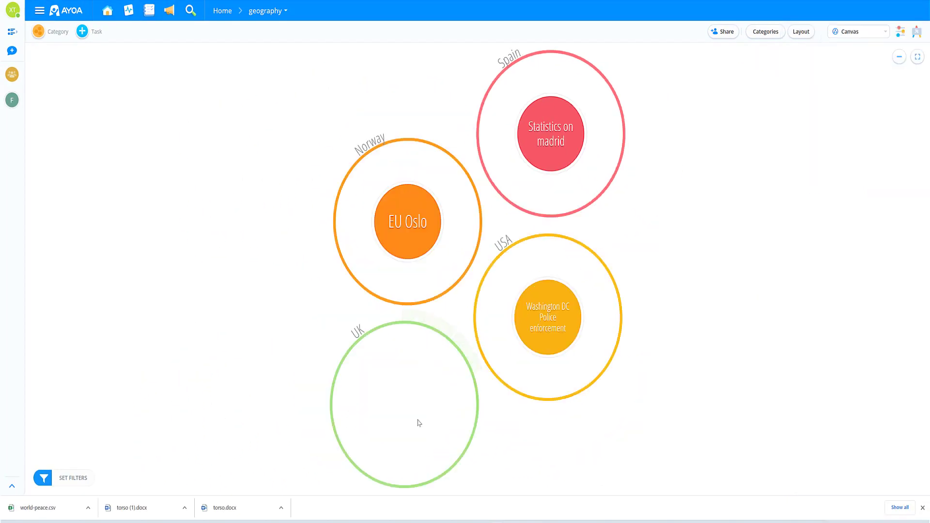
Add the note 'Capital of the USA' to the Washington DC Police enforcement task
{"action": "left_click", "coordinate": [545, 326]}
{"action": "left_click", "coordinate": [819, 67]}
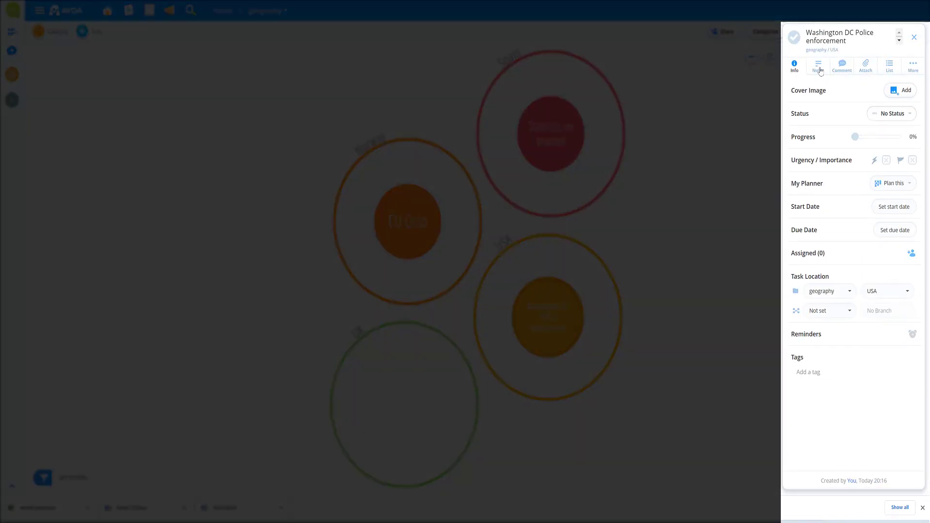
{"action": "left_click", "coordinate": [841, 67]}
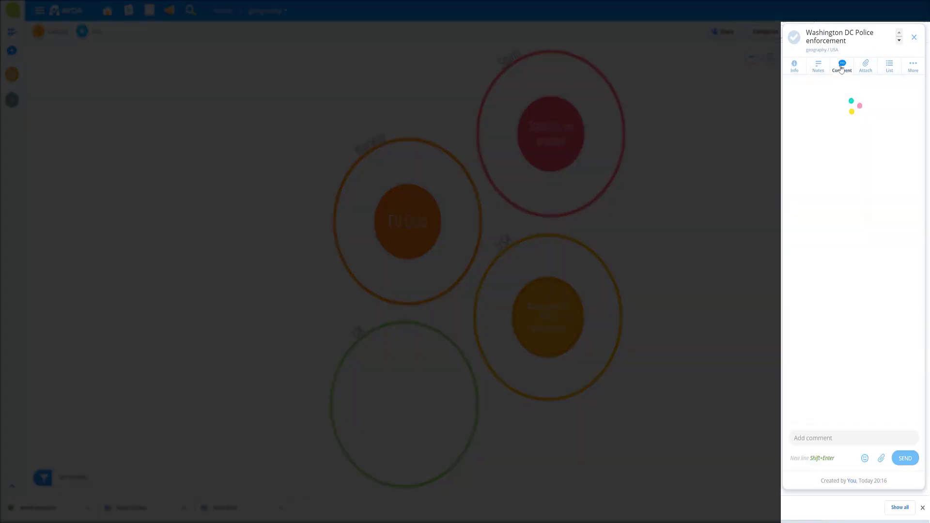
{"action": "left_click", "coordinate": [818, 68]}
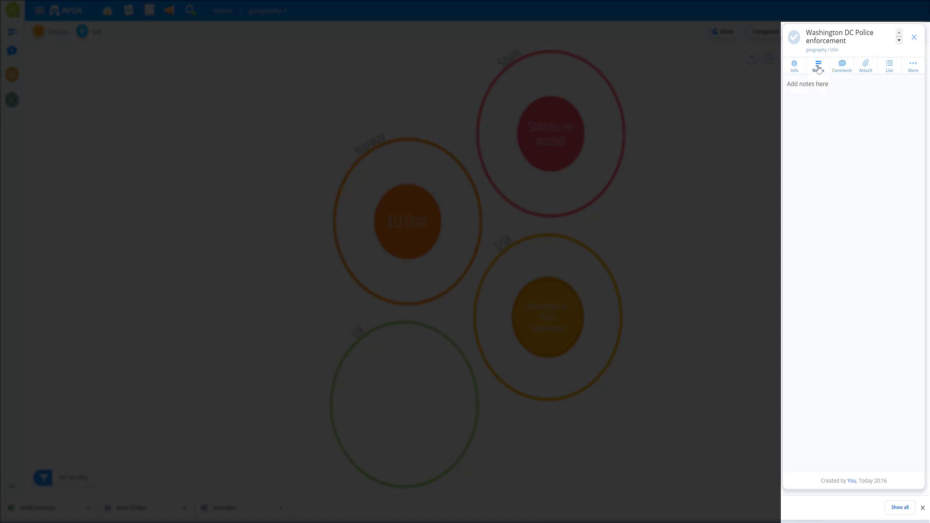
{"action": "left_click", "coordinate": [808, 87]}
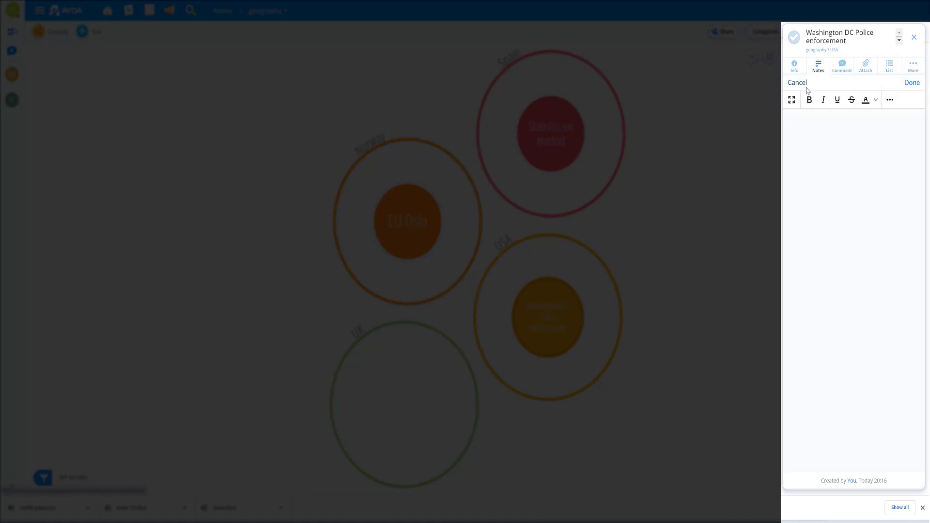
{"action": "type", "text": "Capital of the USA"}
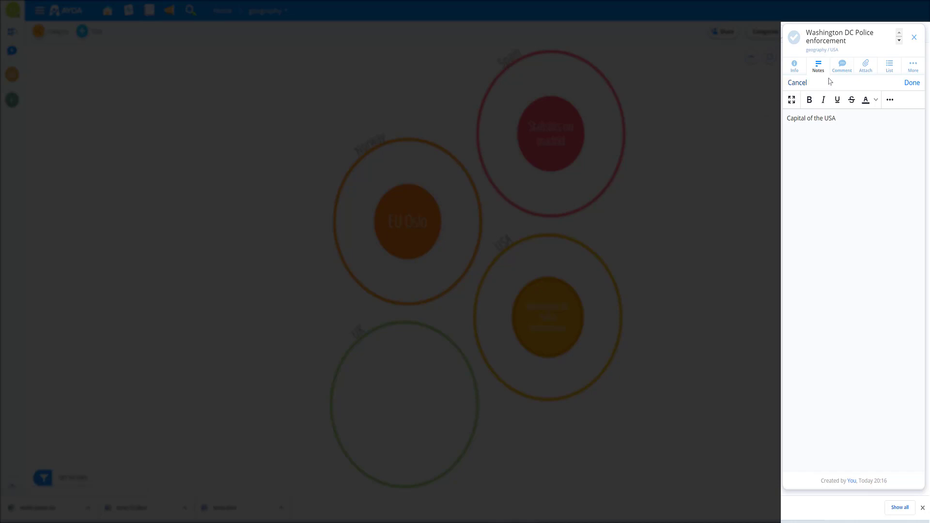
{"action": "left_click", "coordinate": [843, 68]}
{"action": "left_click", "coordinate": [864, 67]}
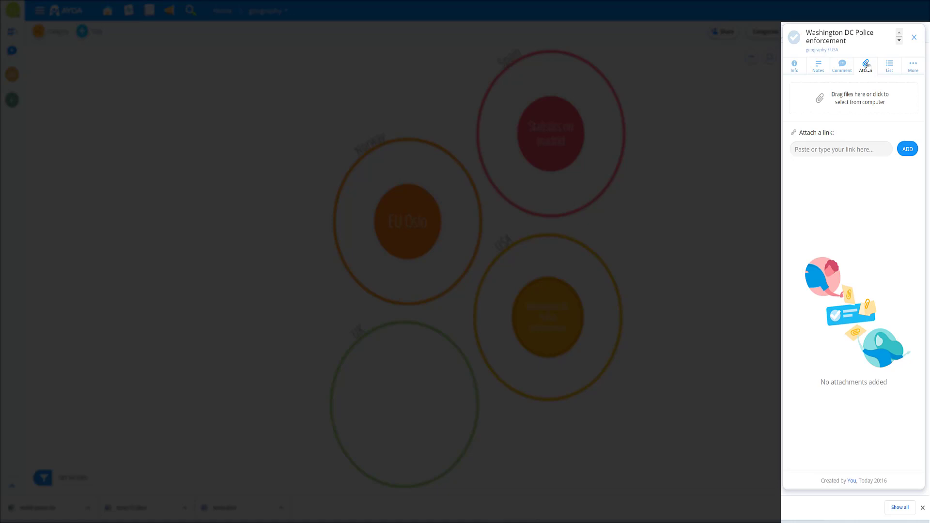
{"action": "left_click", "coordinate": [908, 152]}
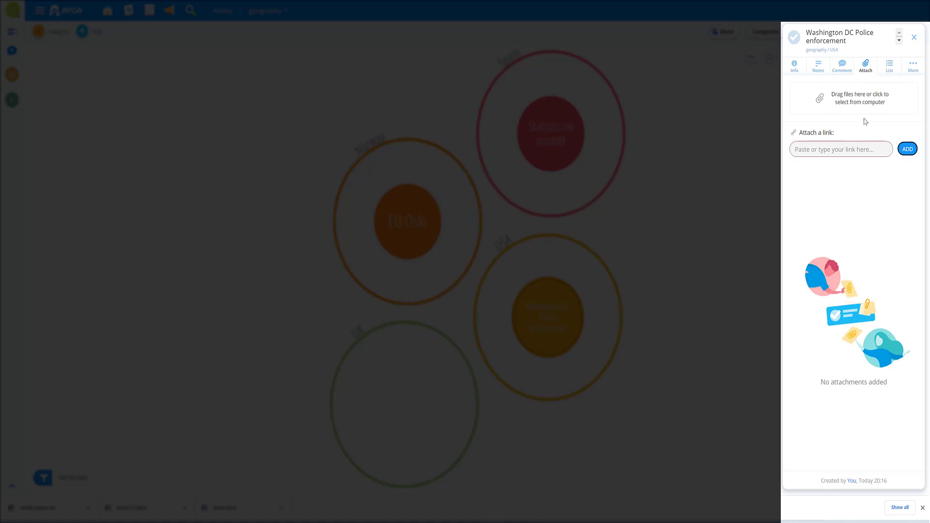
{"action": "left_click", "coordinate": [855, 147]}
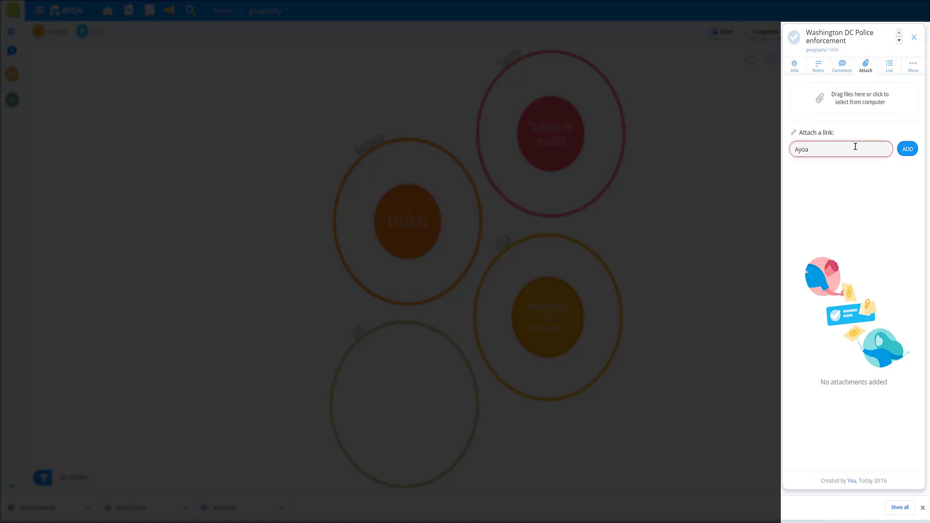
{"action": "type", "text": "www.usa.com"}
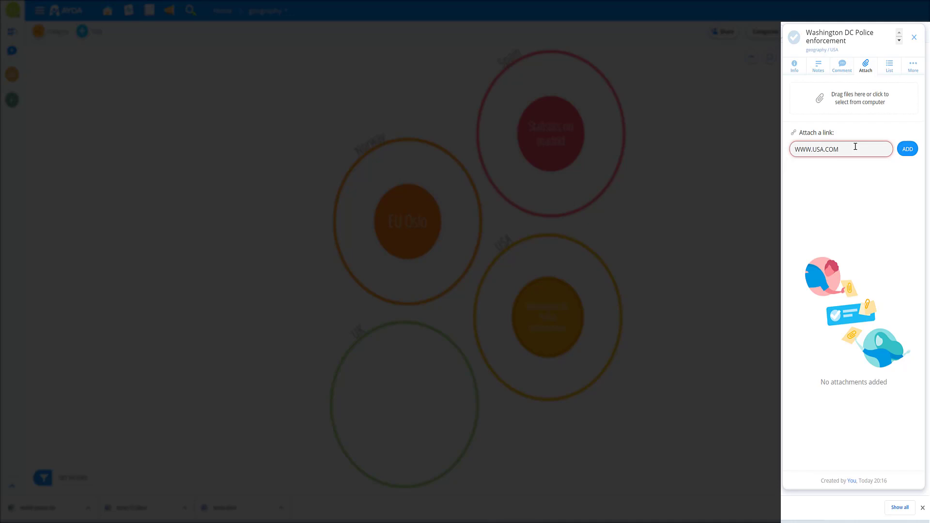
{"action": "left_click", "coordinate": [903, 152]}
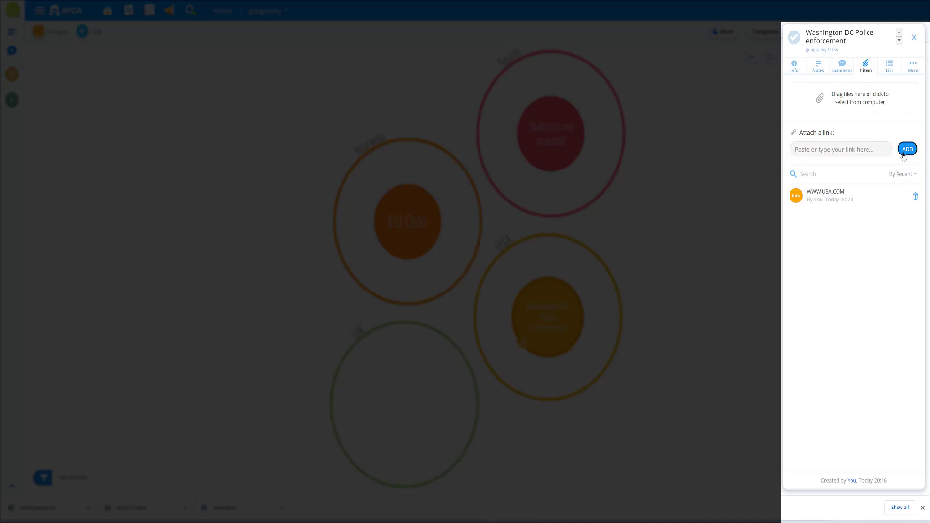
{"action": "left_click", "coordinate": [850, 105]}
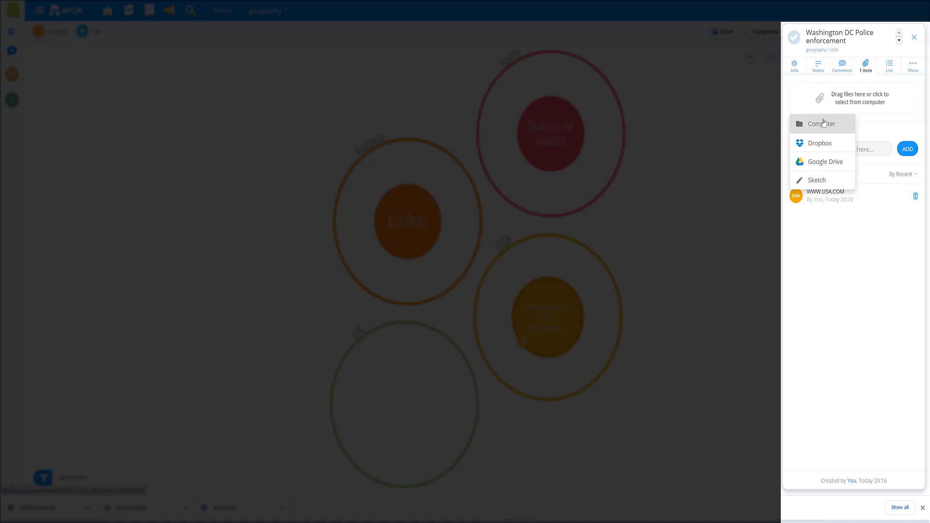
{"action": "left_click", "coordinate": [859, 222]}
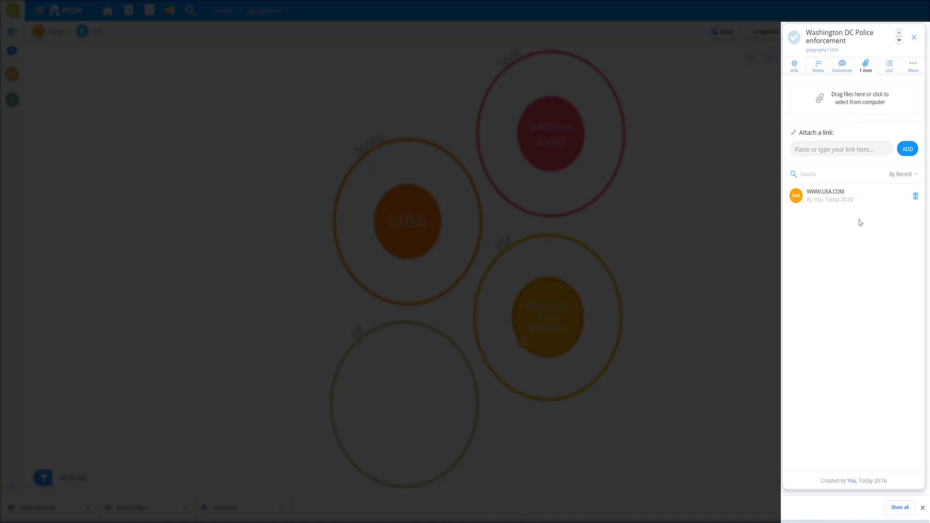
Create checklist items 'Check shootings' and 'Check crime rate' and tick both
{"action": "left_click", "coordinate": [890, 67]}
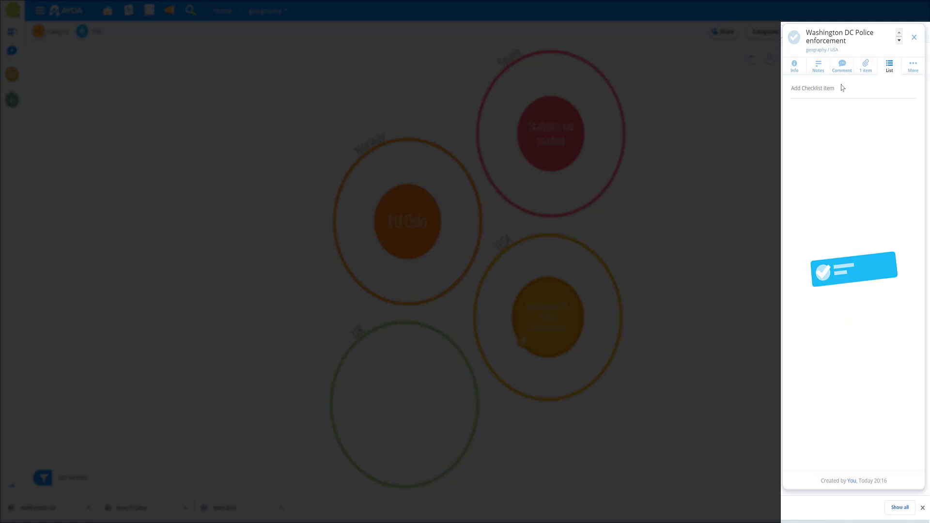
{"action": "type", "text": "Check shootings"}
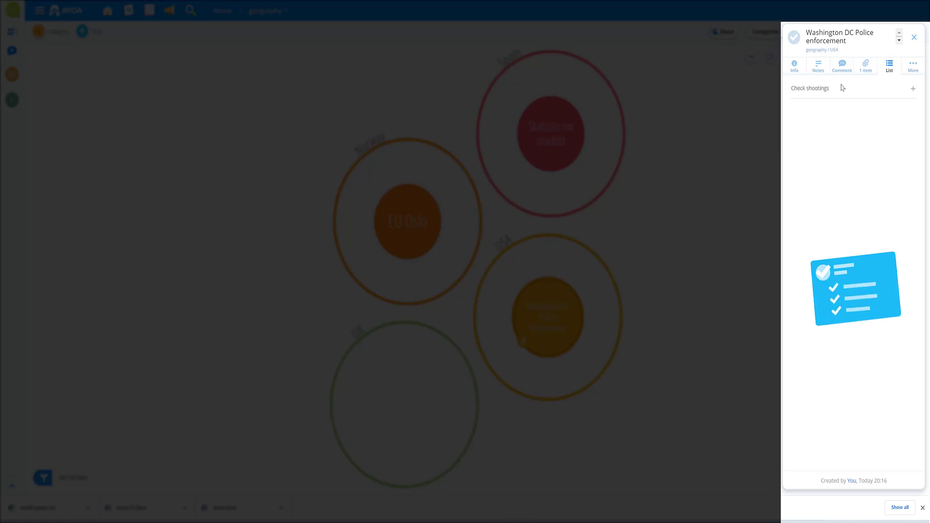
{"action": "key", "text": "Return"}
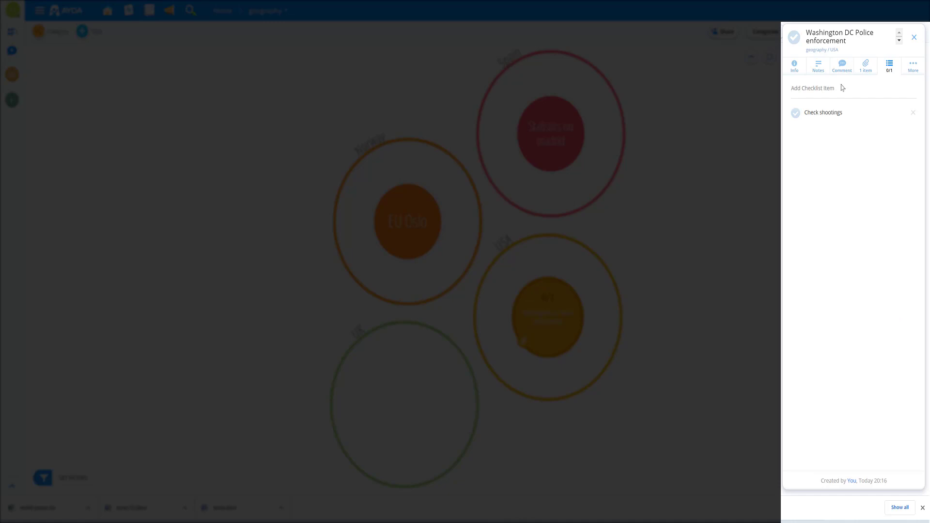
{"action": "type", "text": "Check crime rate"}
{"action": "key", "text": "Return"}
{"action": "left_click", "coordinate": [795, 114]}
{"action": "left_click", "coordinate": [795, 132]}
Review the task's full activity history, then drag its progress slider to 55%
{"action": "left_click", "coordinate": [912, 67]}
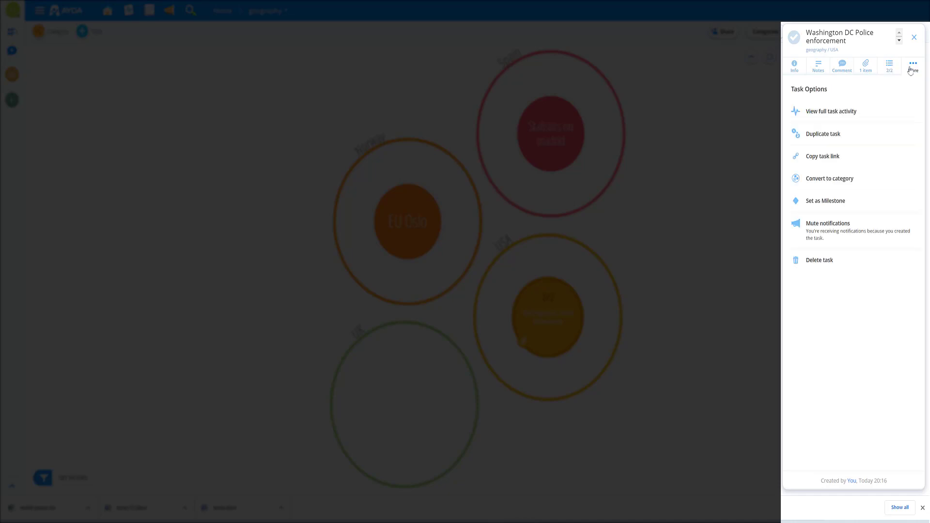
{"action": "left_click", "coordinate": [840, 114]}
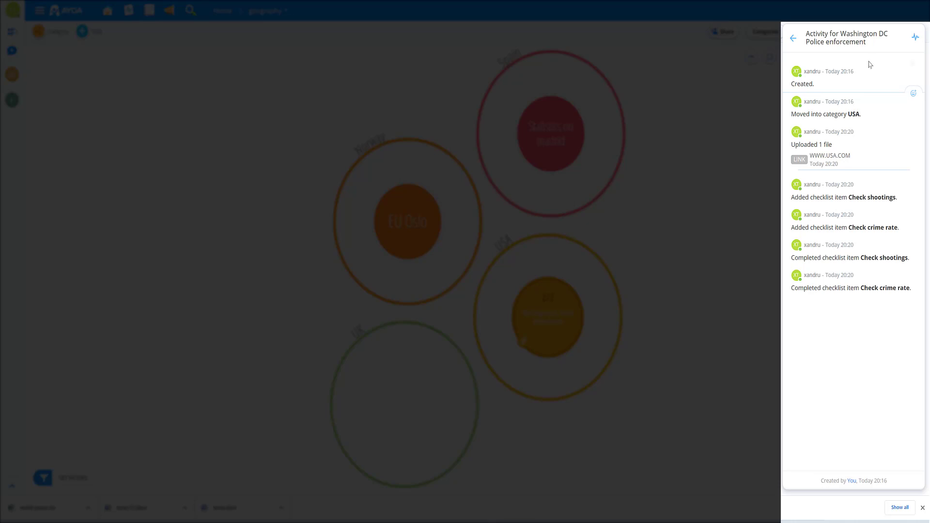
{"action": "left_click", "coordinate": [793, 38]}
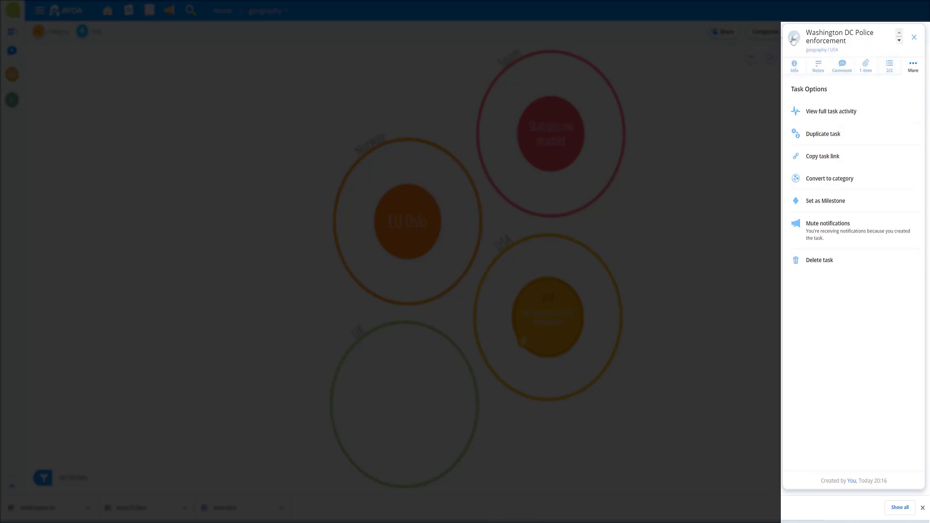
{"action": "left_click", "coordinate": [794, 68]}
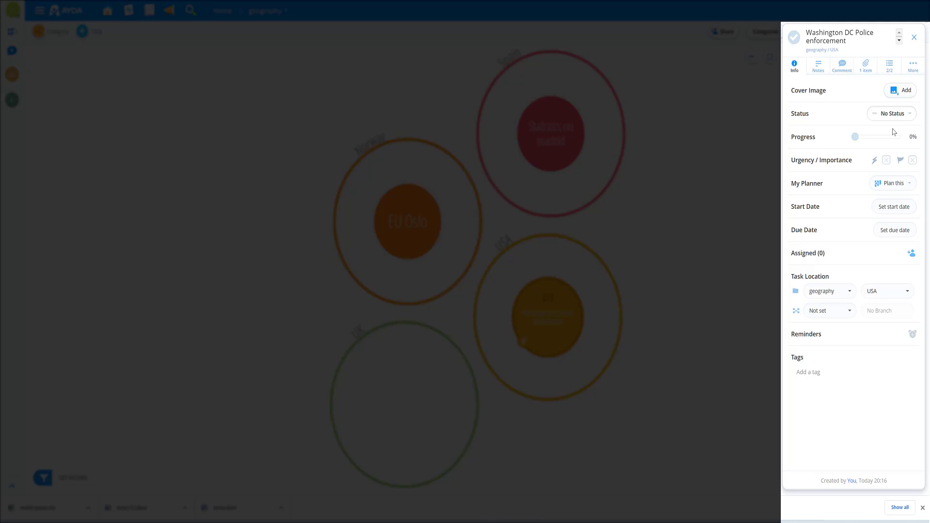
{"action": "left_click_drag", "start_coordinate": [855, 137], "coordinate": [878, 138]}
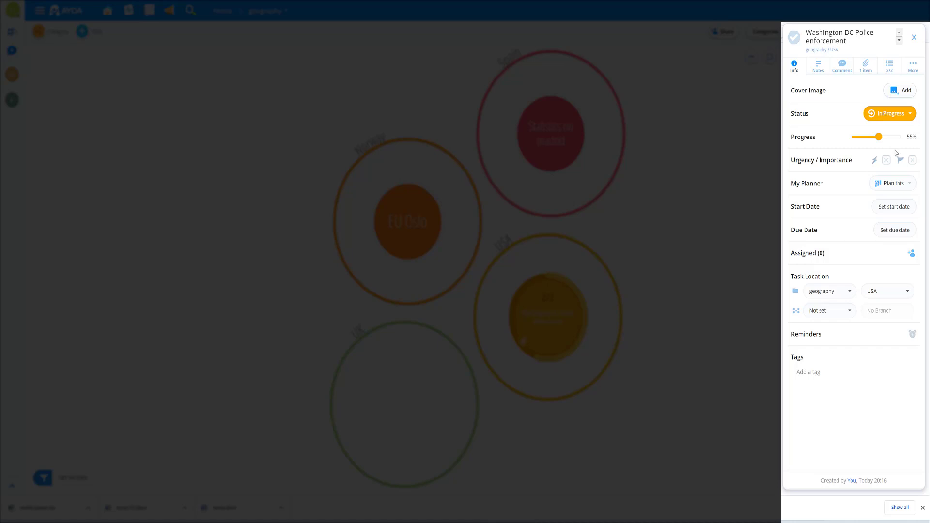
Give the Washington DC task a start date of 17 Mar and a due date of 24 Mar
{"action": "left_click", "coordinate": [897, 207]}
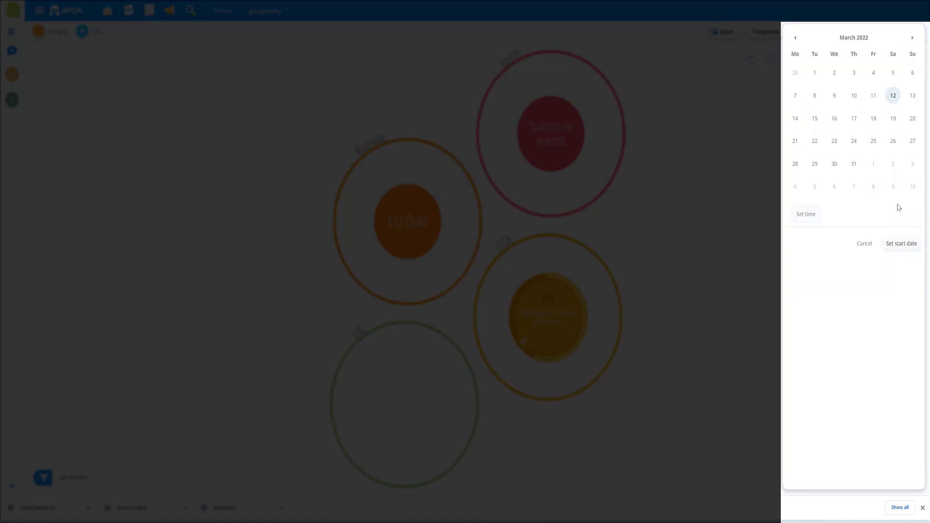
{"action": "left_click", "coordinate": [853, 119]}
{"action": "left_click", "coordinate": [898, 246]}
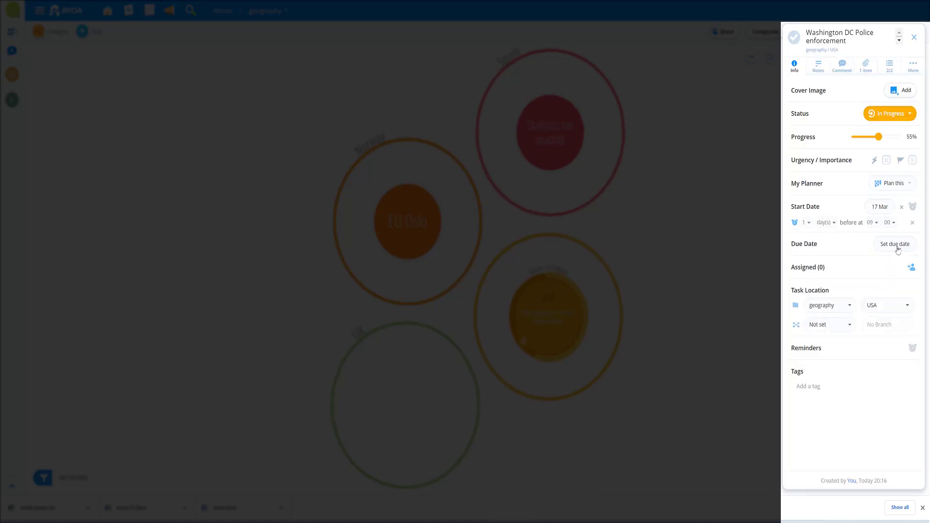
{"action": "left_click", "coordinate": [894, 245]}
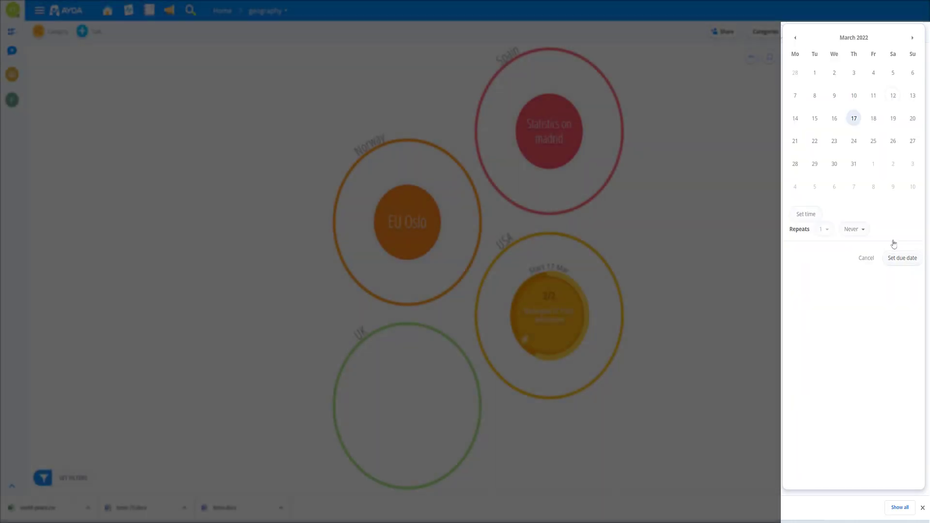
{"action": "left_click", "coordinate": [854, 141]}
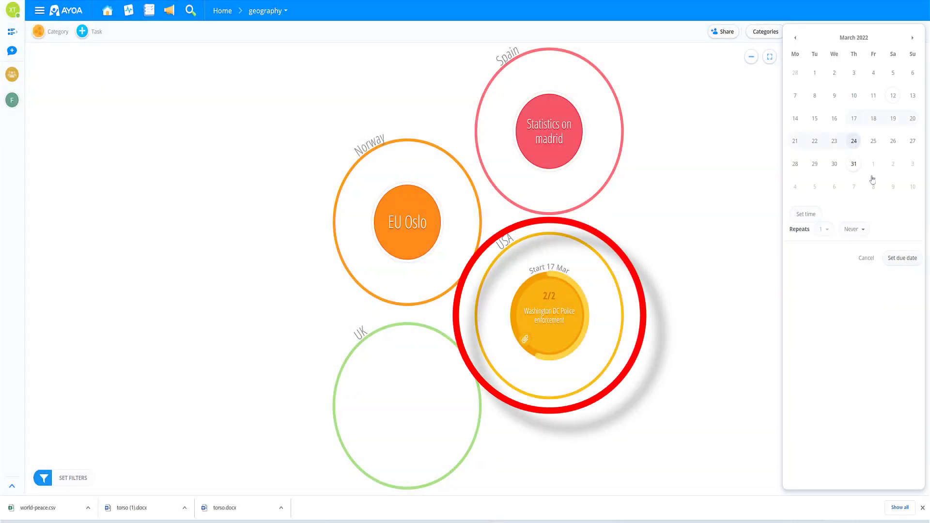
{"action": "left_click", "coordinate": [907, 258]}
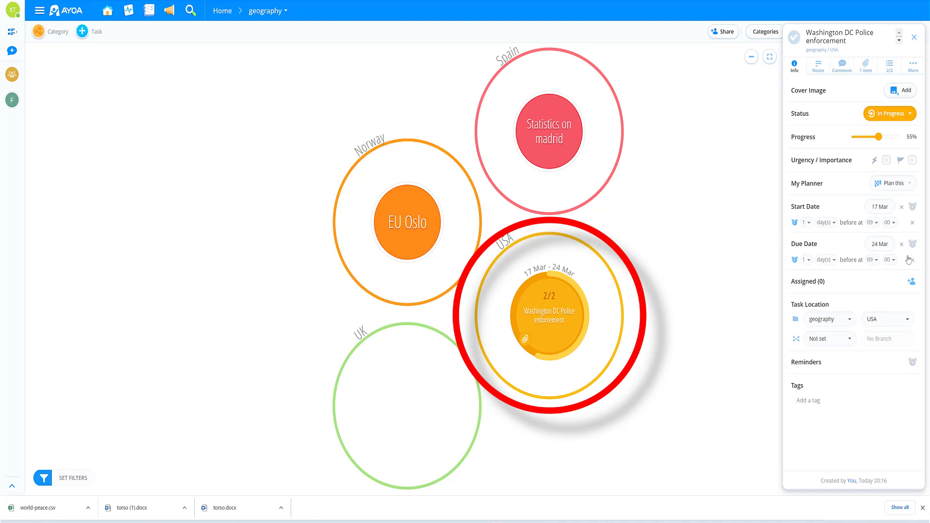
{"action": "left_click", "coordinate": [553, 226]}
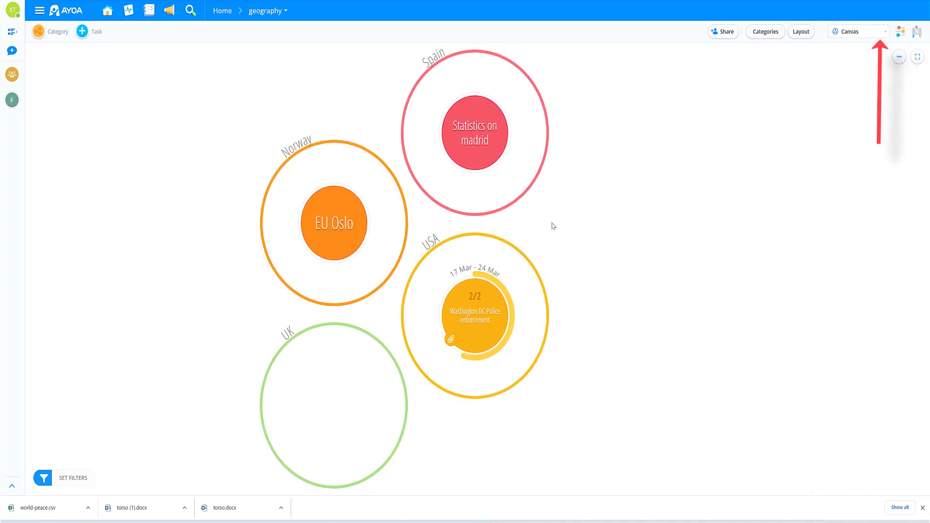
{"action": "left_click", "coordinate": [869, 35]}
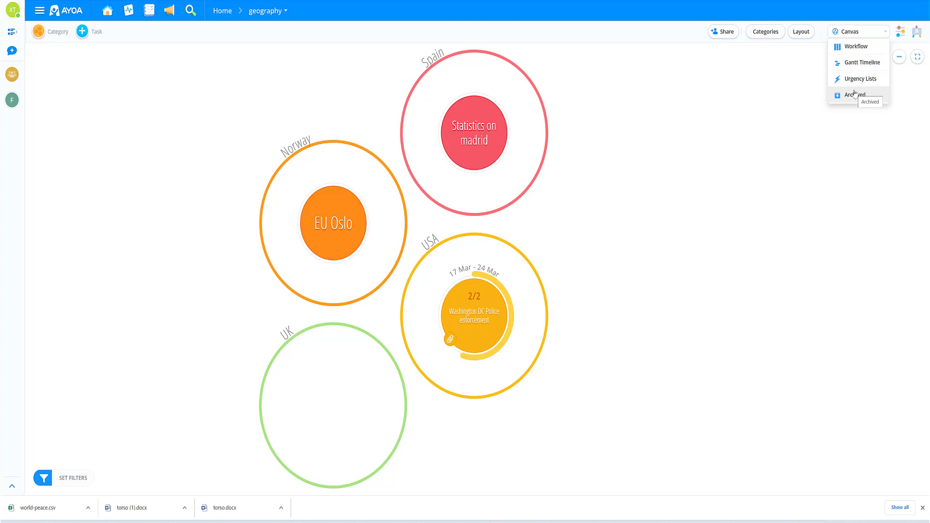
{"action": "left_click", "coordinate": [831, 169]}
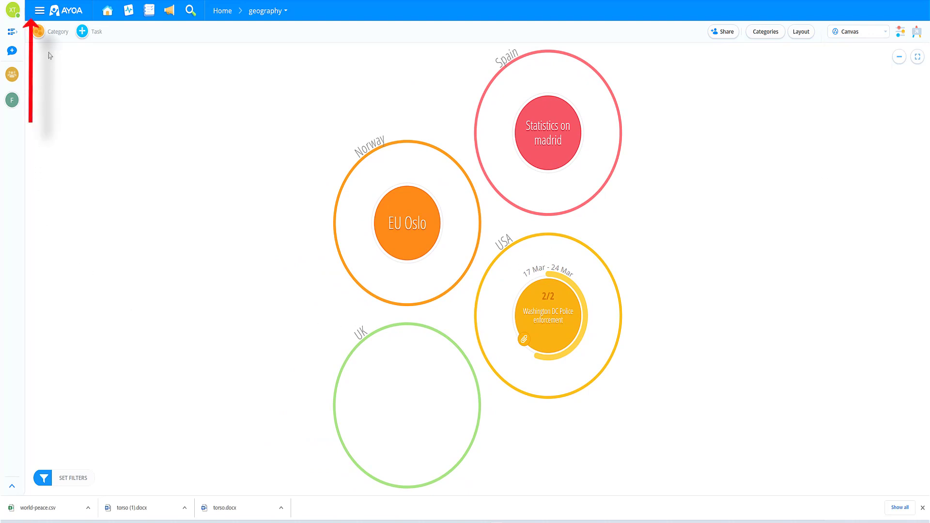
Go to the calendar and archive the completed research task on Mon 14th
{"action": "left_click", "coordinate": [39, 10]}
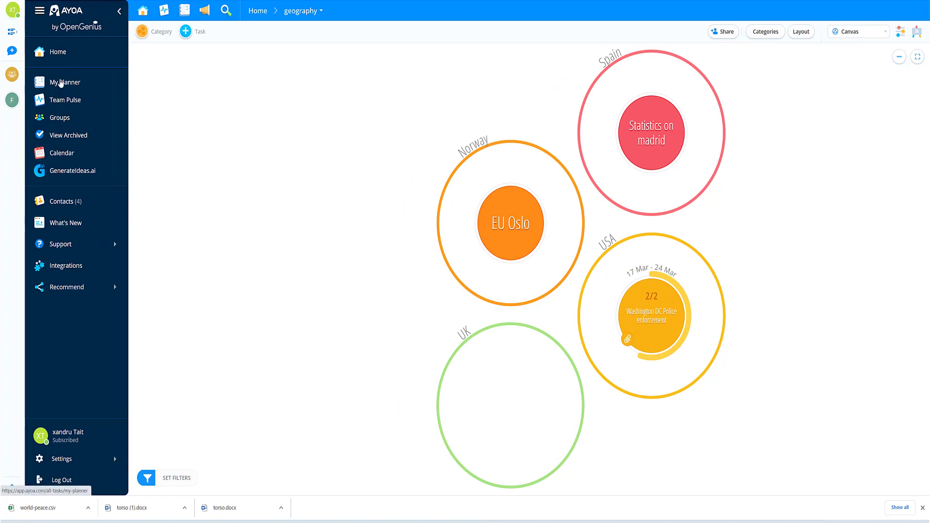
{"action": "left_click", "coordinate": [58, 151]}
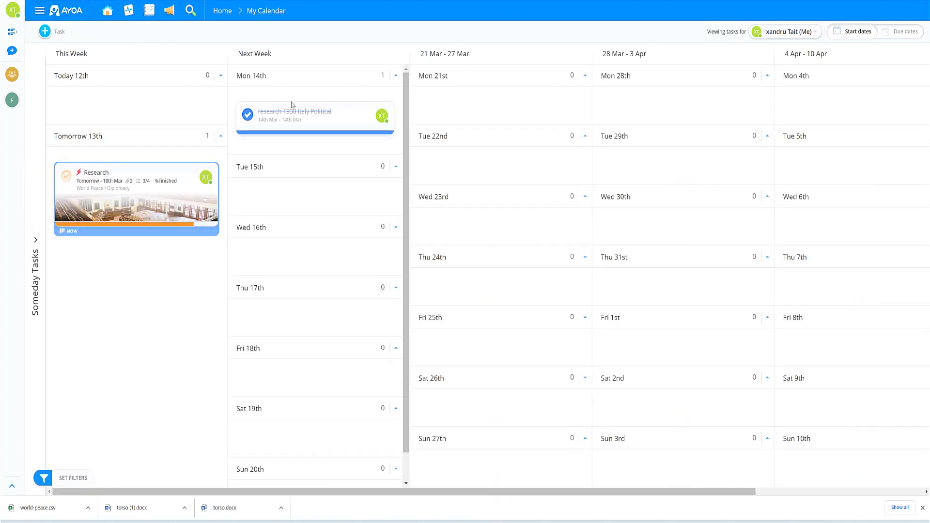
{"action": "mouse_move", "coordinate": [316, 115]}
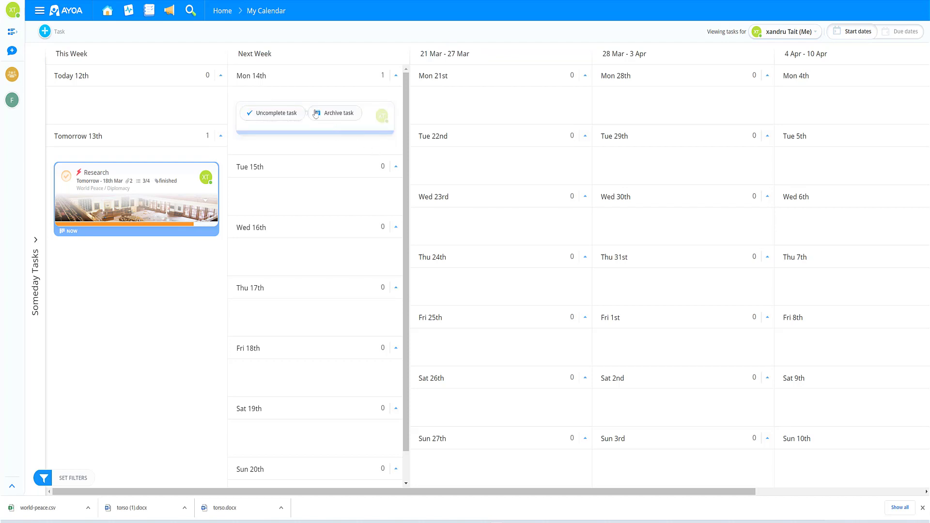
{"action": "left_click", "coordinate": [330, 117]}
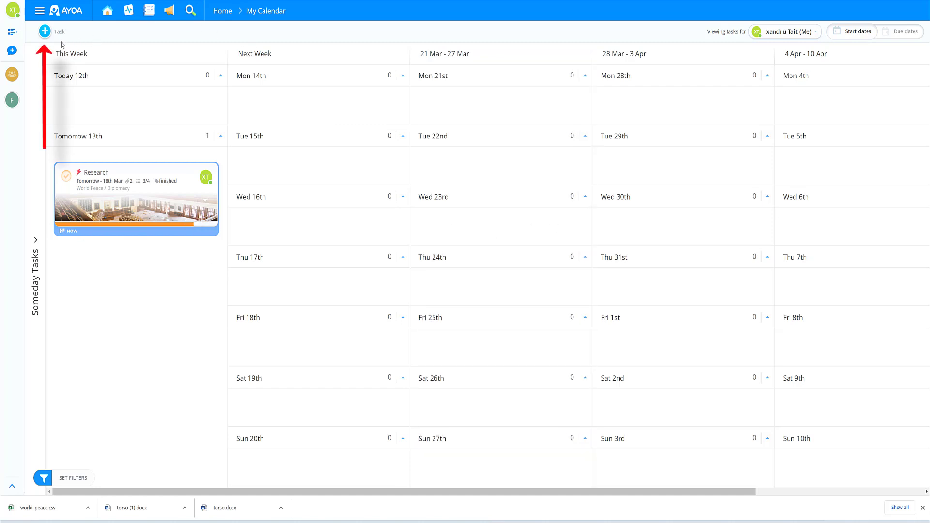
Create task 'Revision USA' in project geography, category USA, due 26 March
{"action": "left_click", "coordinate": [45, 32]}
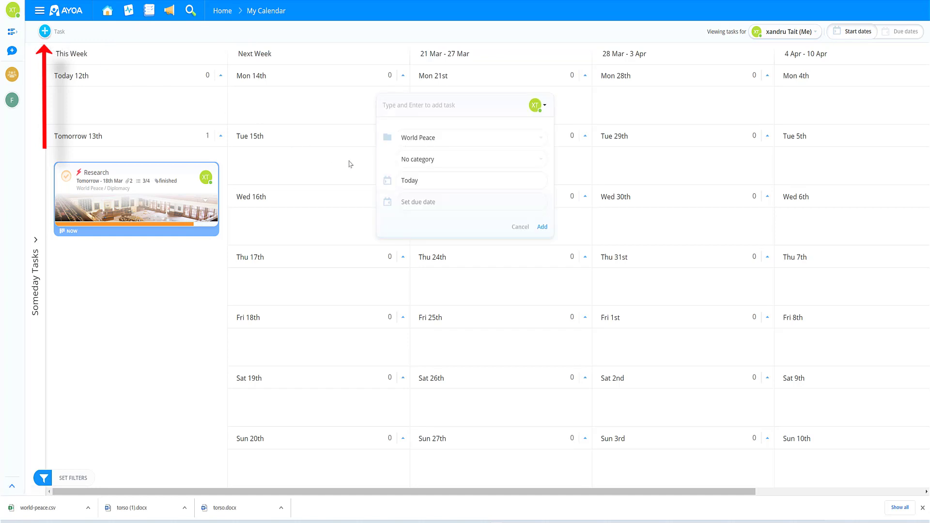
{"action": "left_click", "coordinate": [433, 139]}
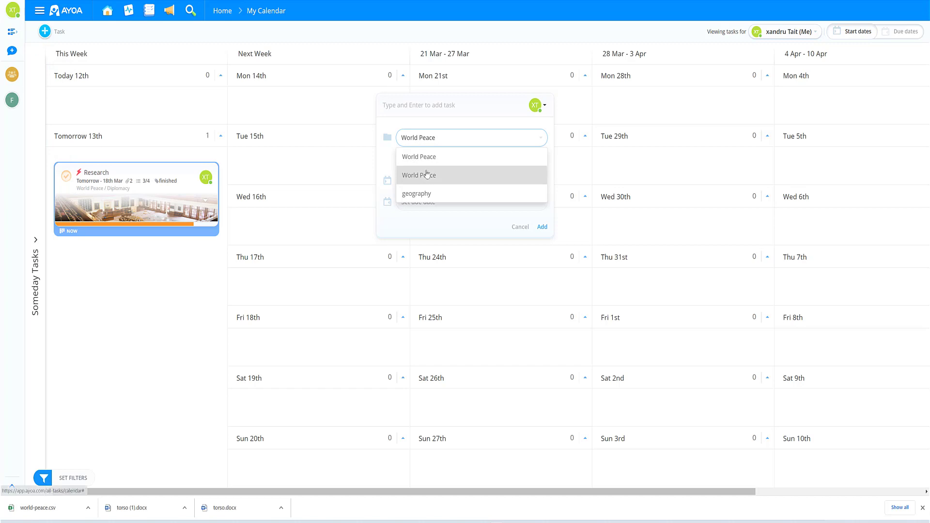
{"action": "left_click", "coordinate": [423, 194]}
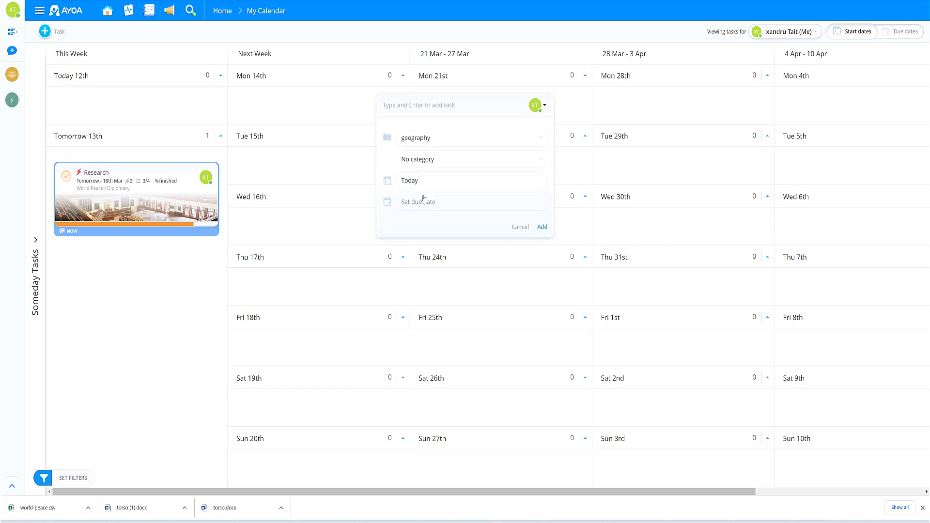
{"action": "left_click", "coordinate": [419, 163]}
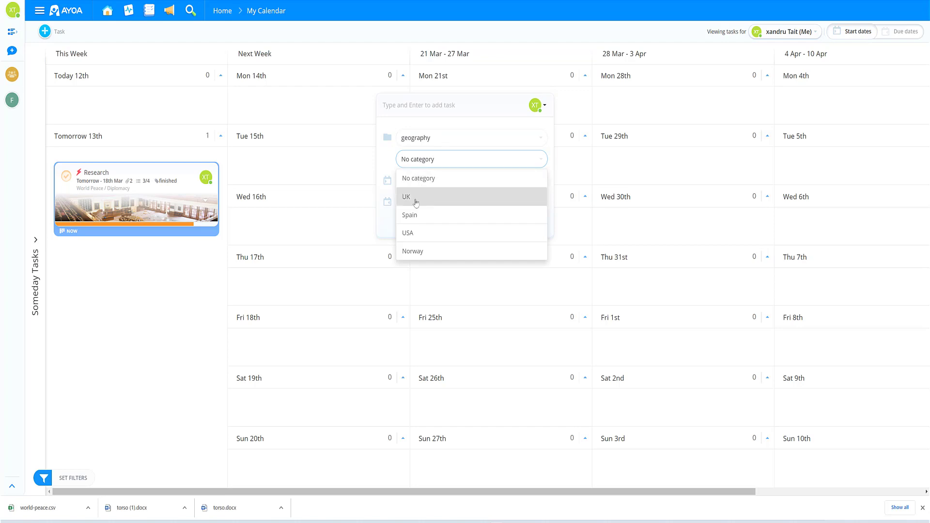
{"action": "left_click", "coordinate": [420, 233]}
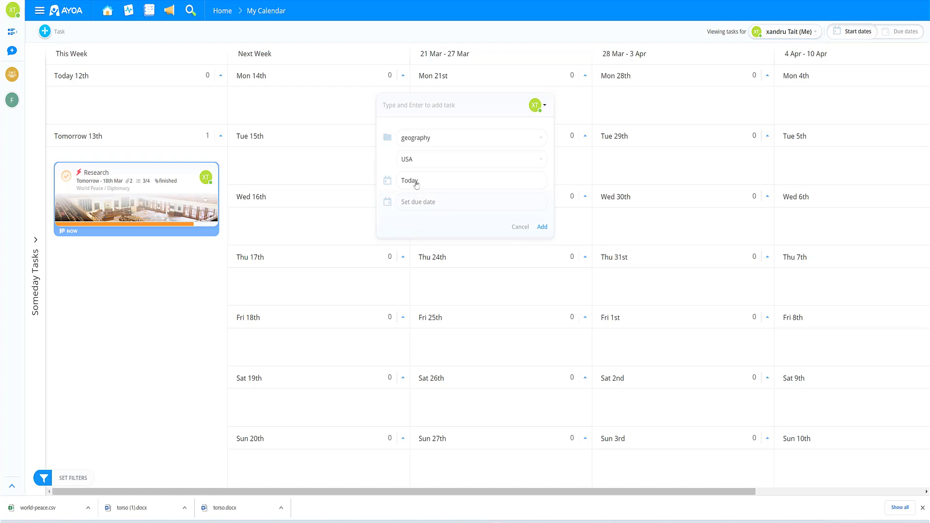
{"action": "left_click", "coordinate": [417, 202]}
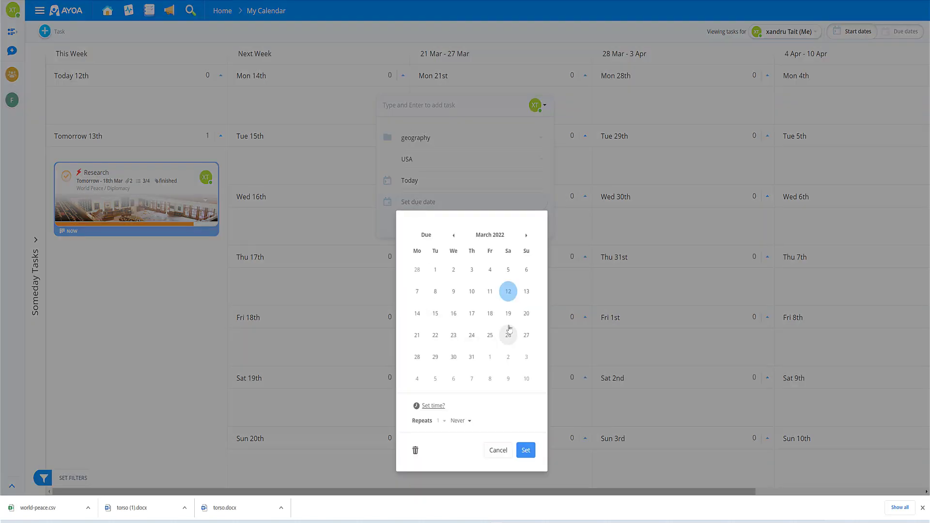
{"action": "left_click", "coordinate": [508, 334]}
{"action": "left_click", "coordinate": [524, 450]}
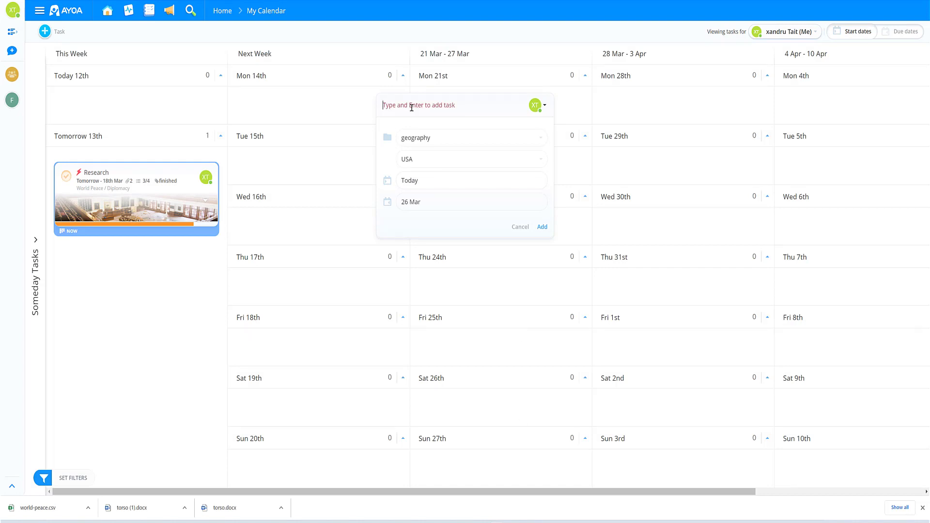
{"action": "type", "text": "Revision USA"}
{"action": "left_click", "coordinate": [542, 227]}
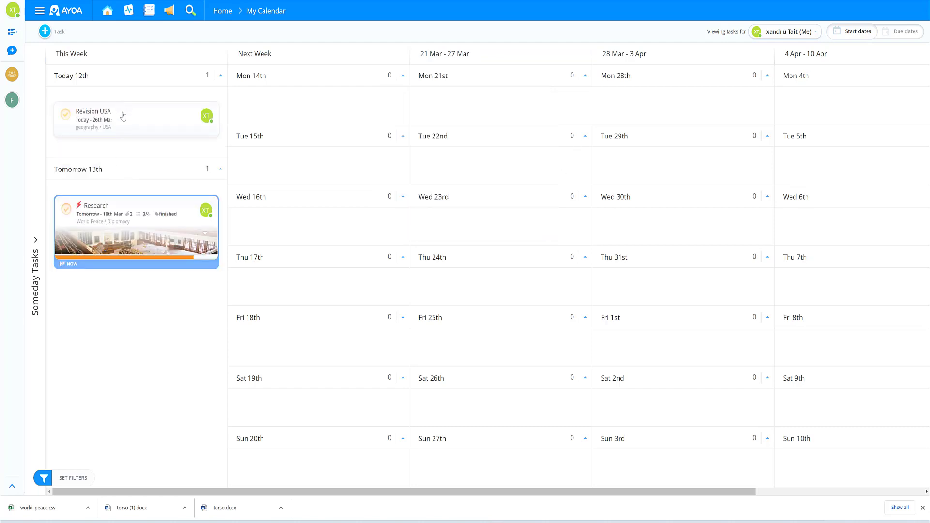
Move Revision USA to Tue 22nd and confirm it runs 22nd–26th March
{"action": "left_click_drag", "start_coordinate": [151, 125], "coordinate": [446, 201]}
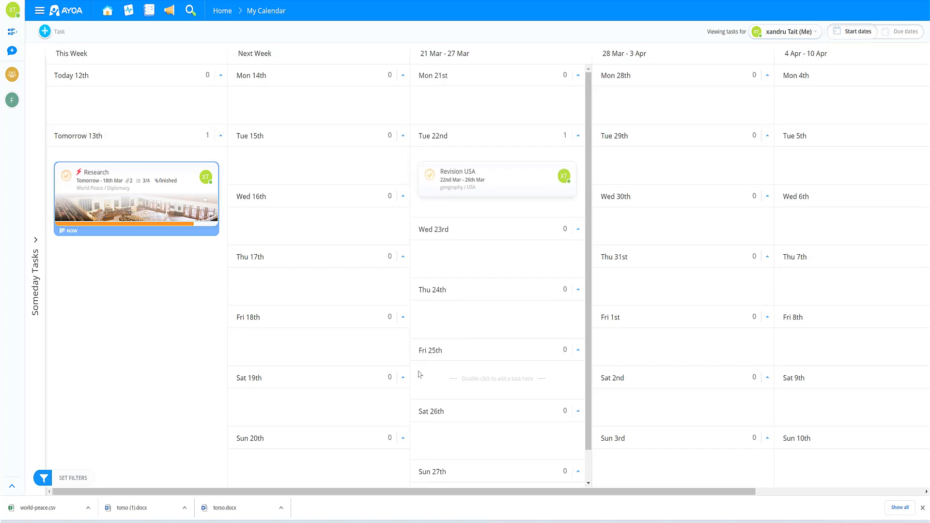
{"action": "left_click", "coordinate": [493, 190]}
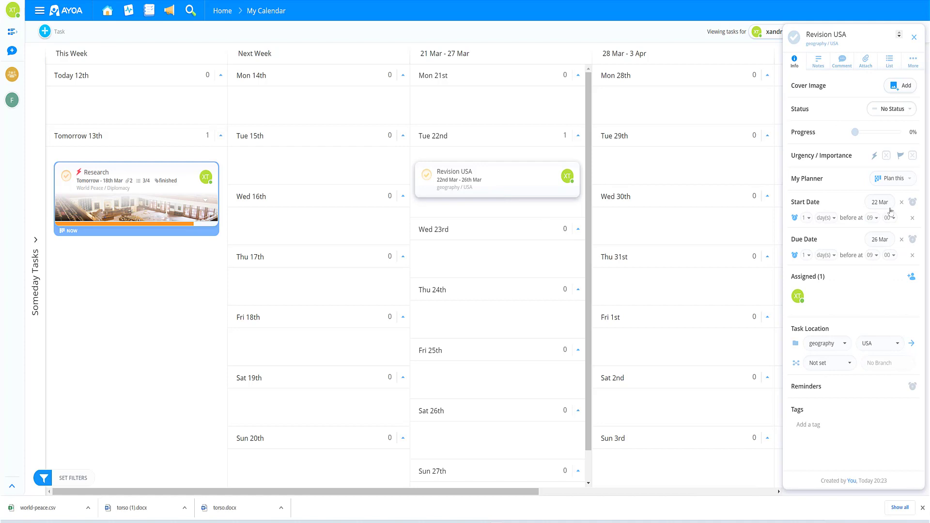
{"action": "left_click", "coordinate": [547, 220]}
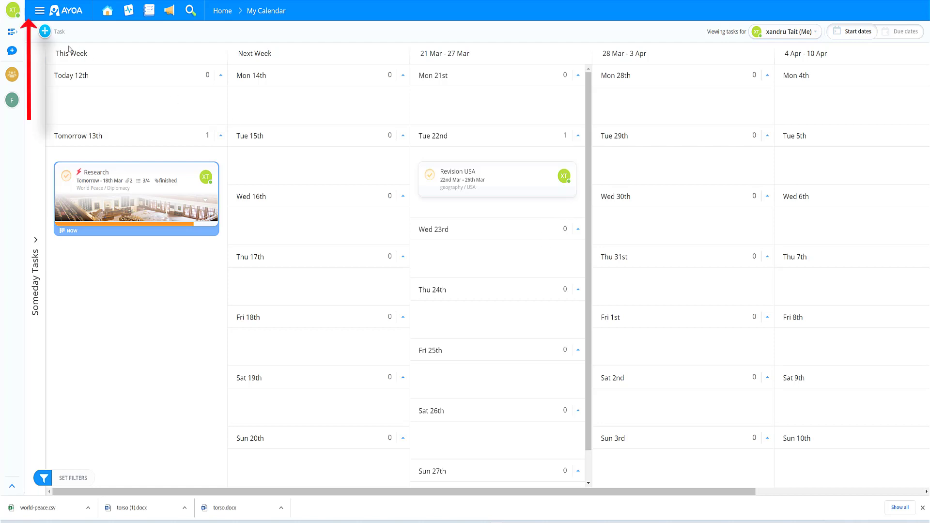
Switch to My Planner, discarding an empty task entry started in the Next column
{"action": "left_click", "coordinate": [40, 11]}
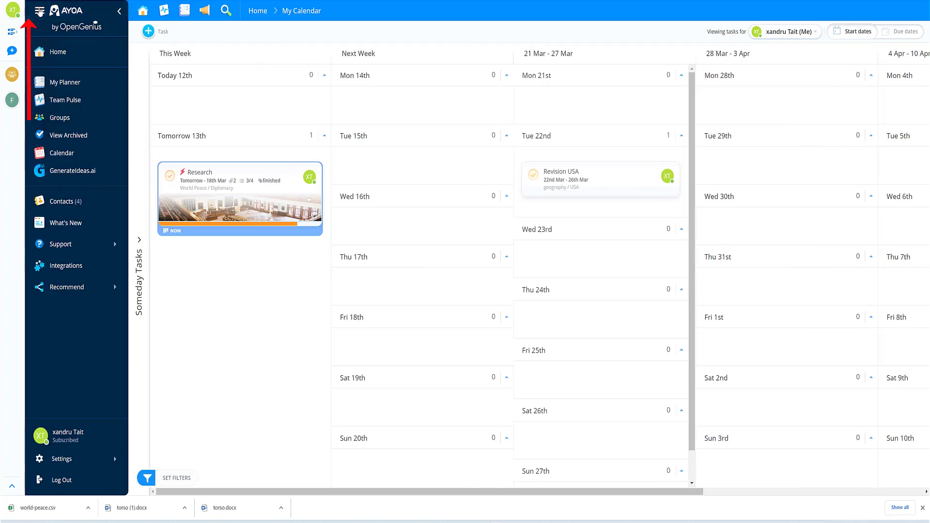
{"action": "left_click", "coordinate": [58, 83]}
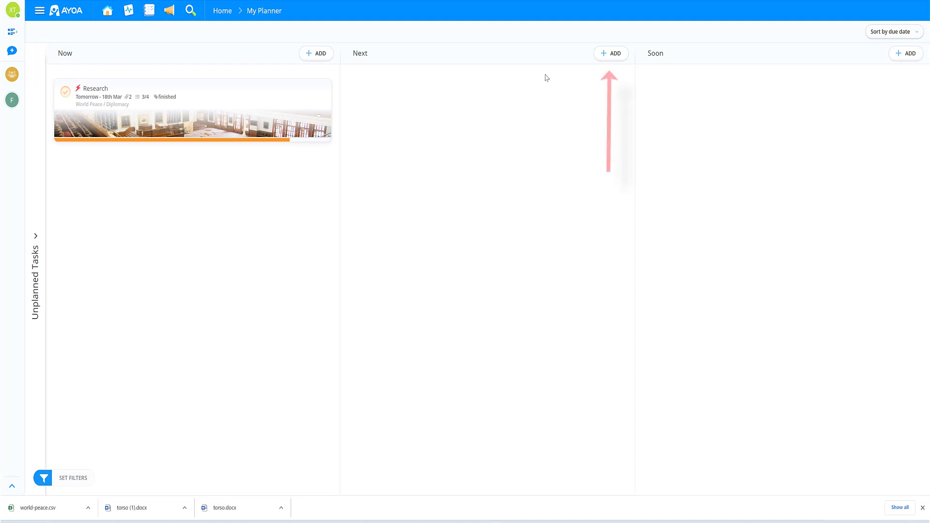
{"action": "left_click", "coordinate": [611, 55]}
{"action": "left_click", "coordinate": [330, 229]}
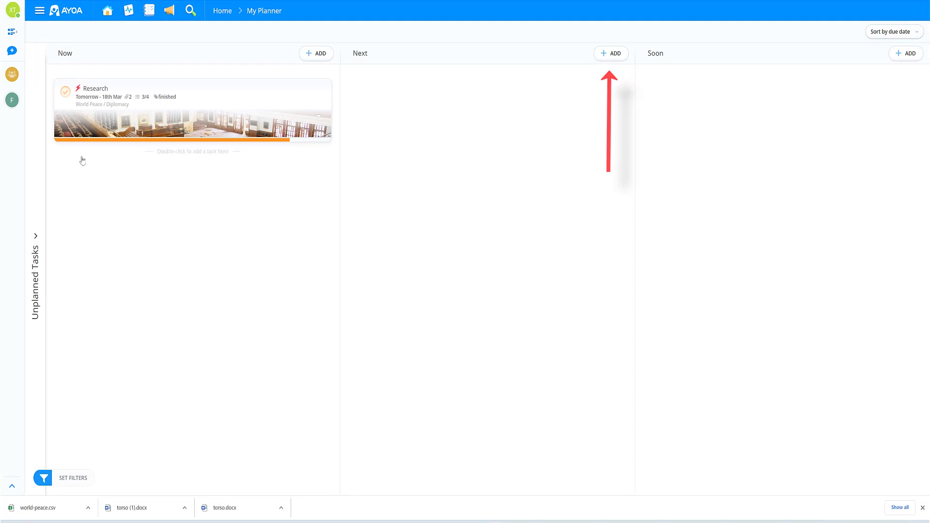
{"action": "left_click", "coordinate": [177, 114]}
{"action": "left_click_drag", "start_coordinate": [177, 114], "coordinate": [223, 113]}
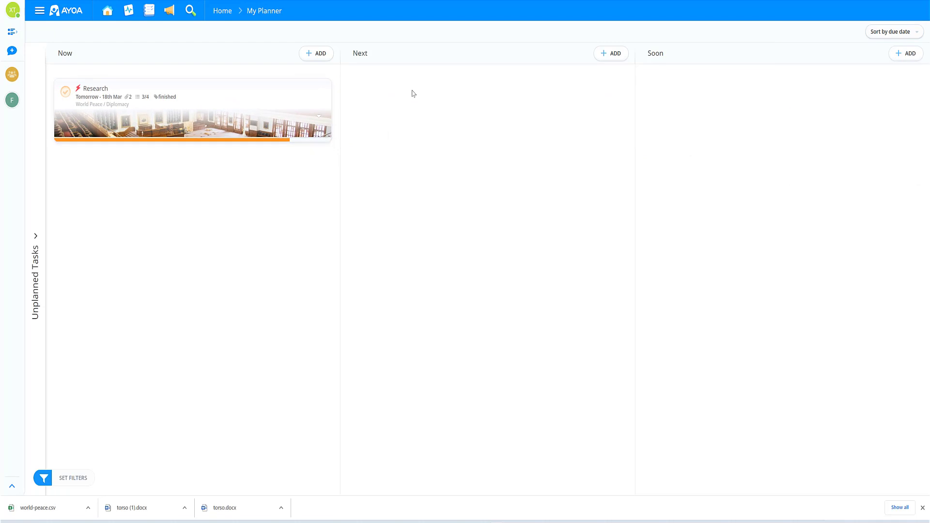
Add a task named 'IMPORTANT TASK ON HELATH' to the Next column
{"action": "double_click", "coordinate": [486, 81]}
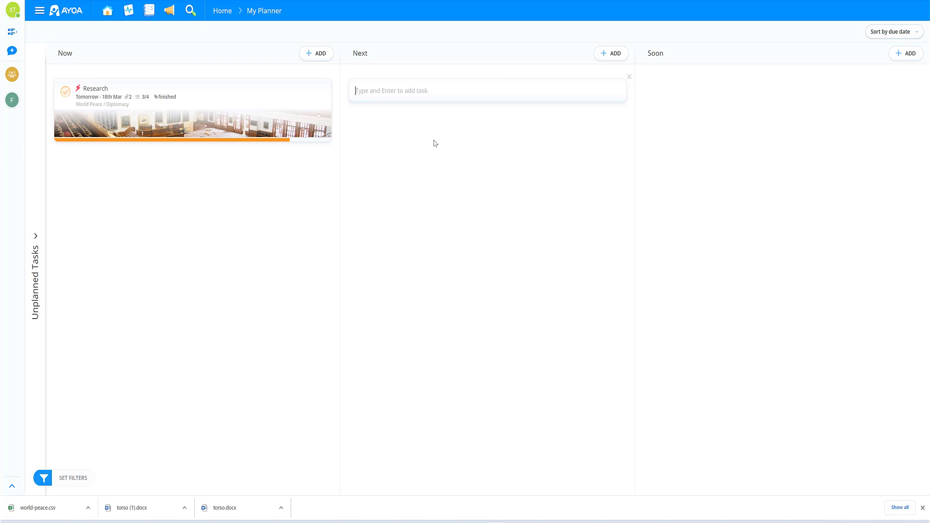
{"action": "type", "text": "IMPORTANT TASK ON HELATH"}
{"action": "key", "text": "Return"}
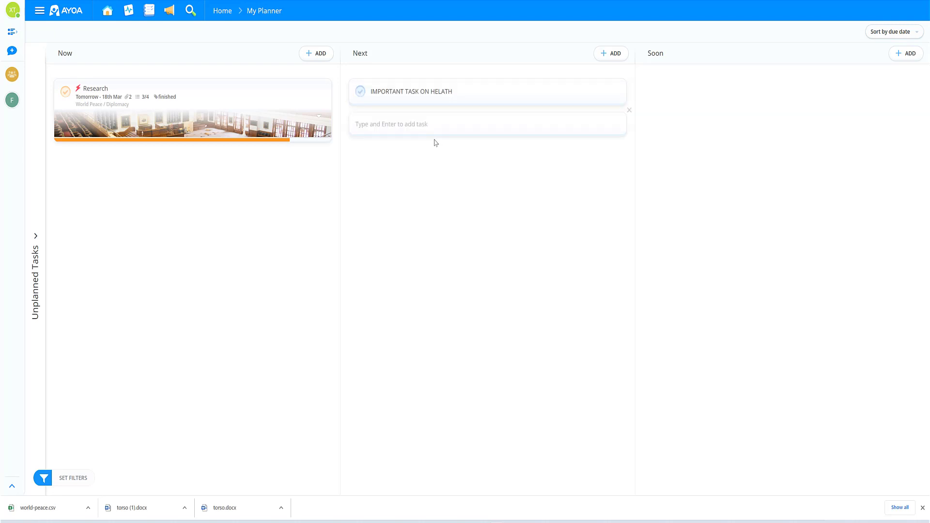
{"action": "left_click", "coordinate": [467, 165]}
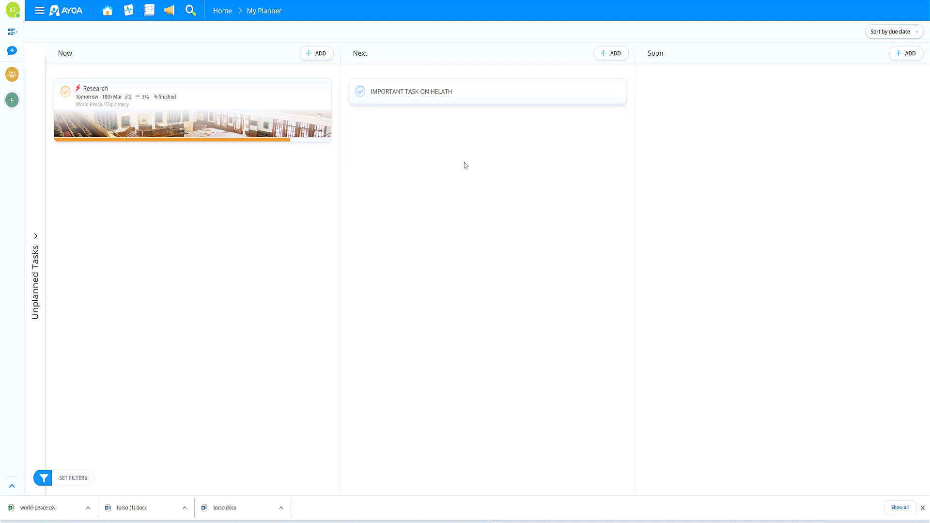
Move the new task into the Soon column and review its details
{"action": "left_click_drag", "start_coordinate": [471, 106], "coordinate": [761, 88]}
{"action": "left_click", "coordinate": [778, 93]}
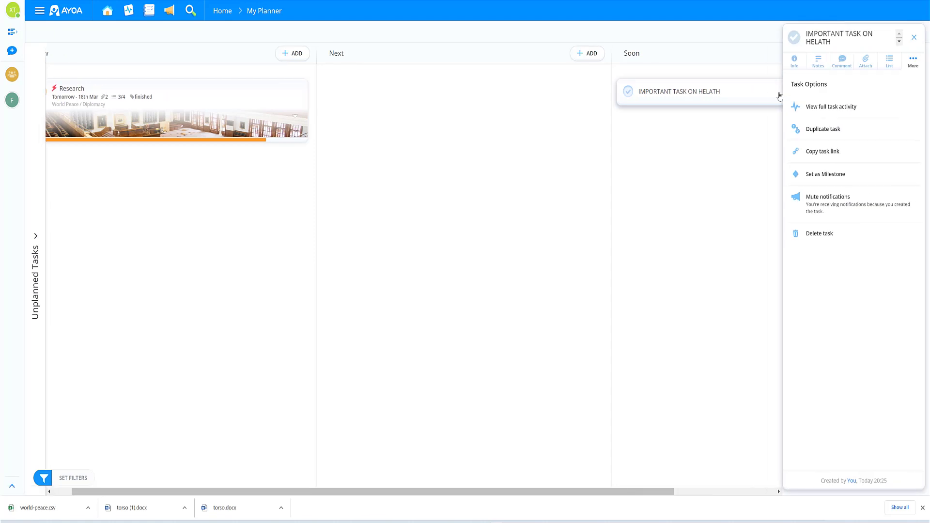
{"action": "left_click", "coordinate": [796, 63]}
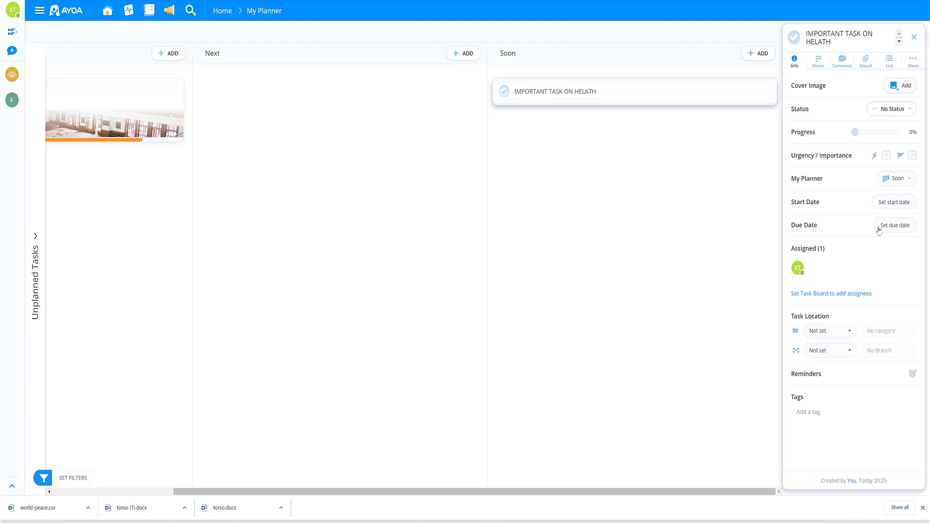
{"action": "left_click", "coordinate": [507, 259]}
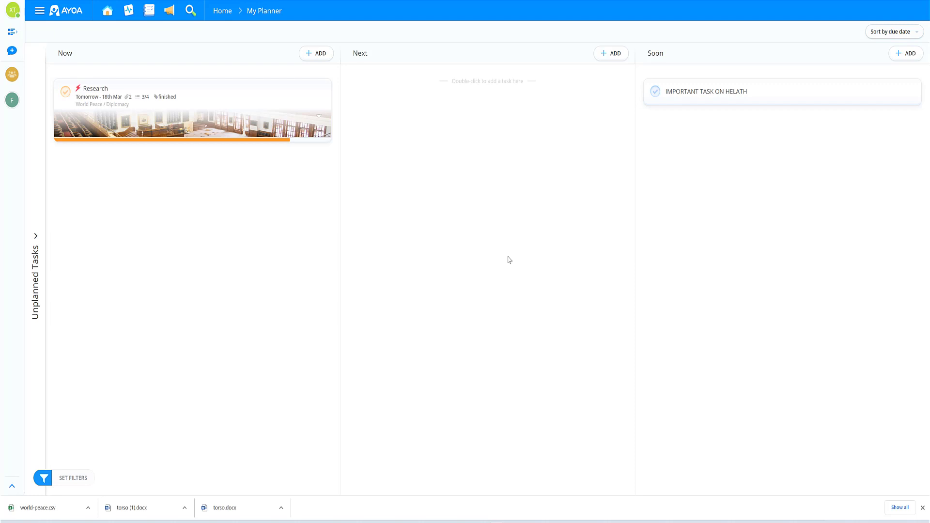